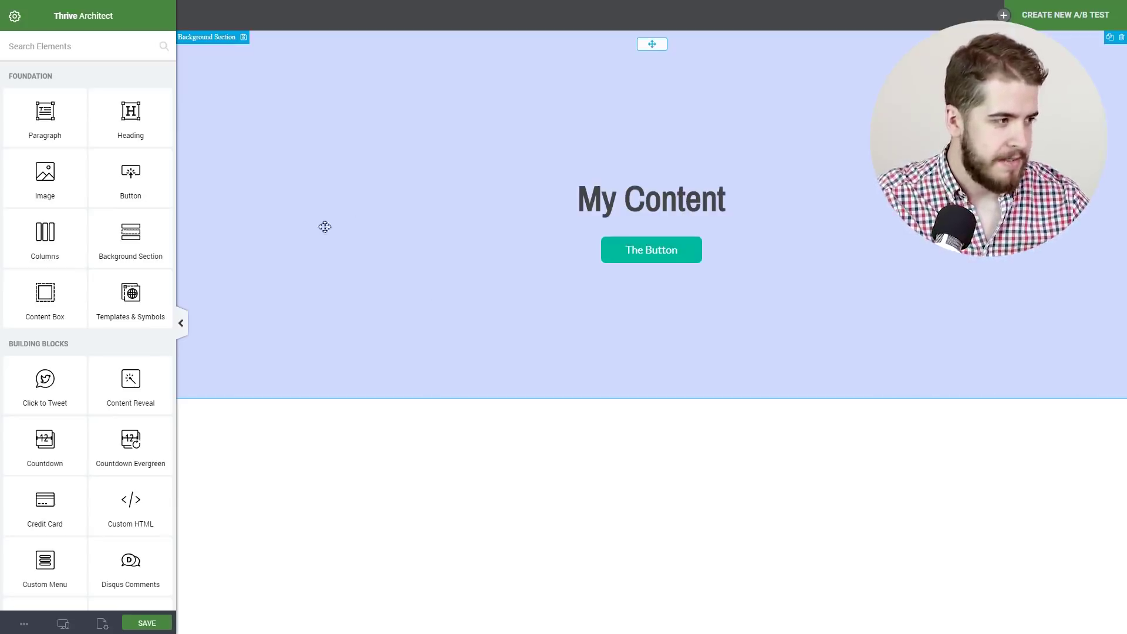
Add a Fancy Divider decoration to the bottom edge of the My Content background section.
click(342, 216)
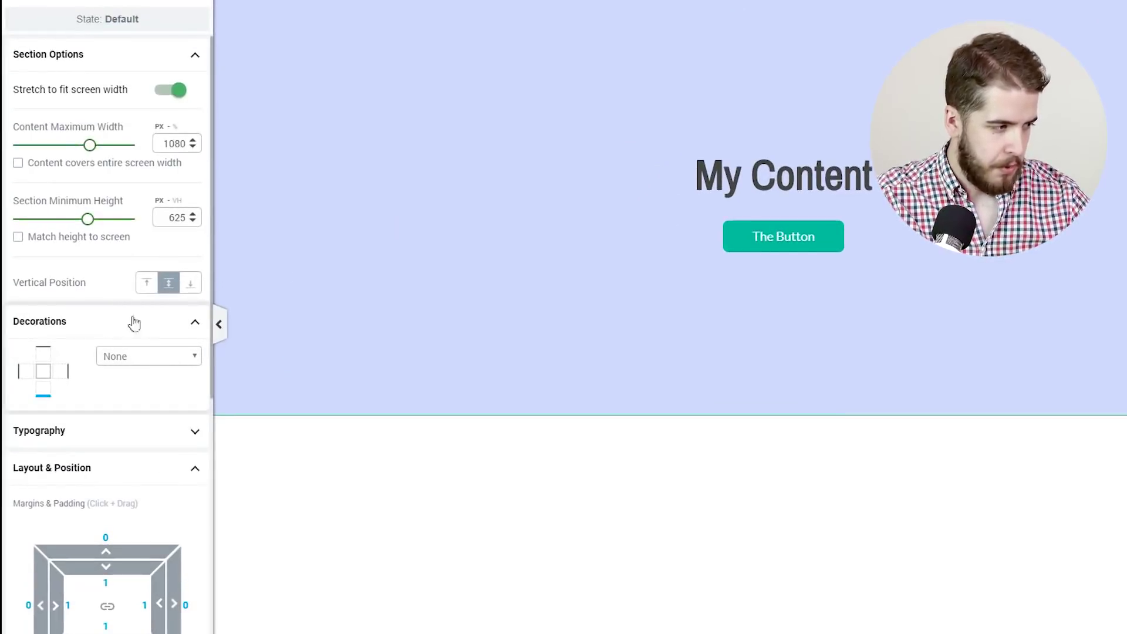
click(187, 358)
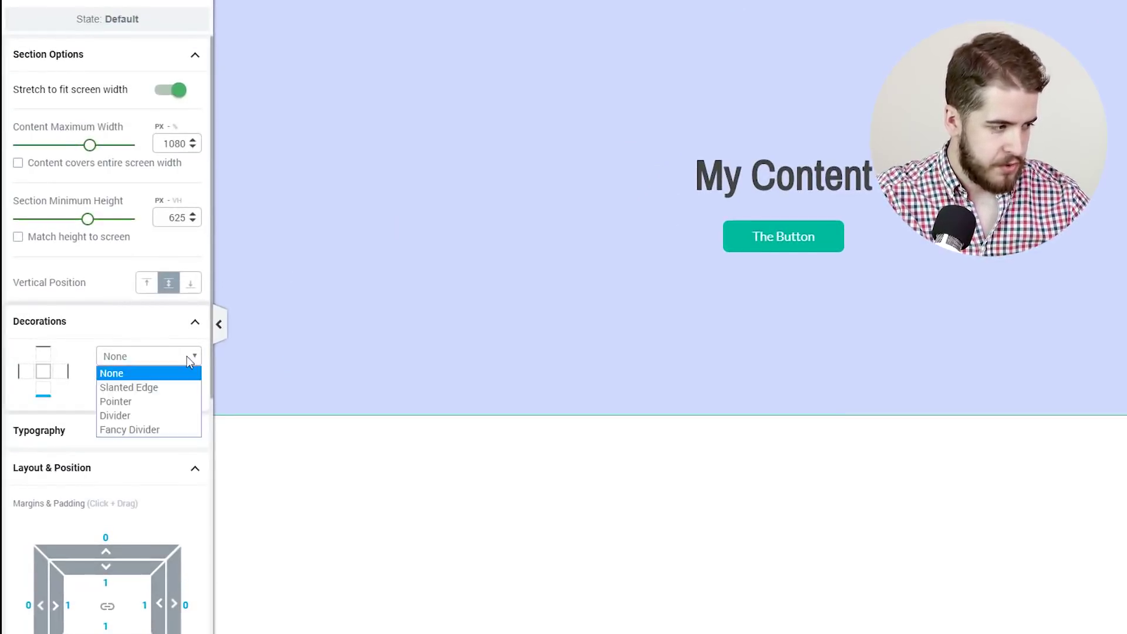
click(160, 429)
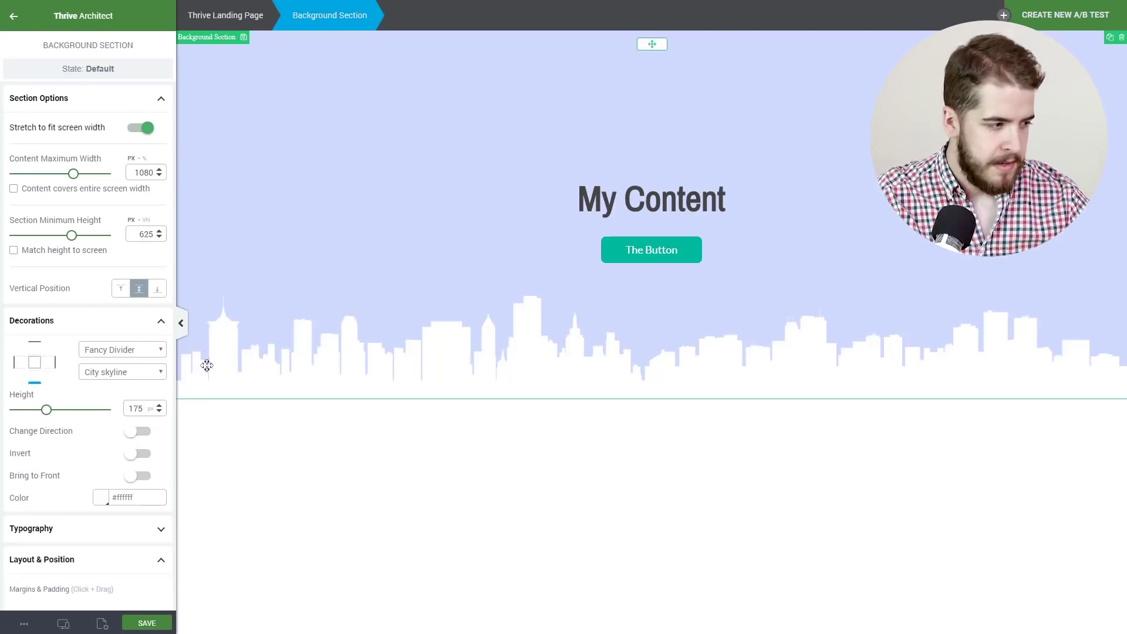
Try the Waves style on the bottom divider and set it back to City skyline.
click(145, 373)
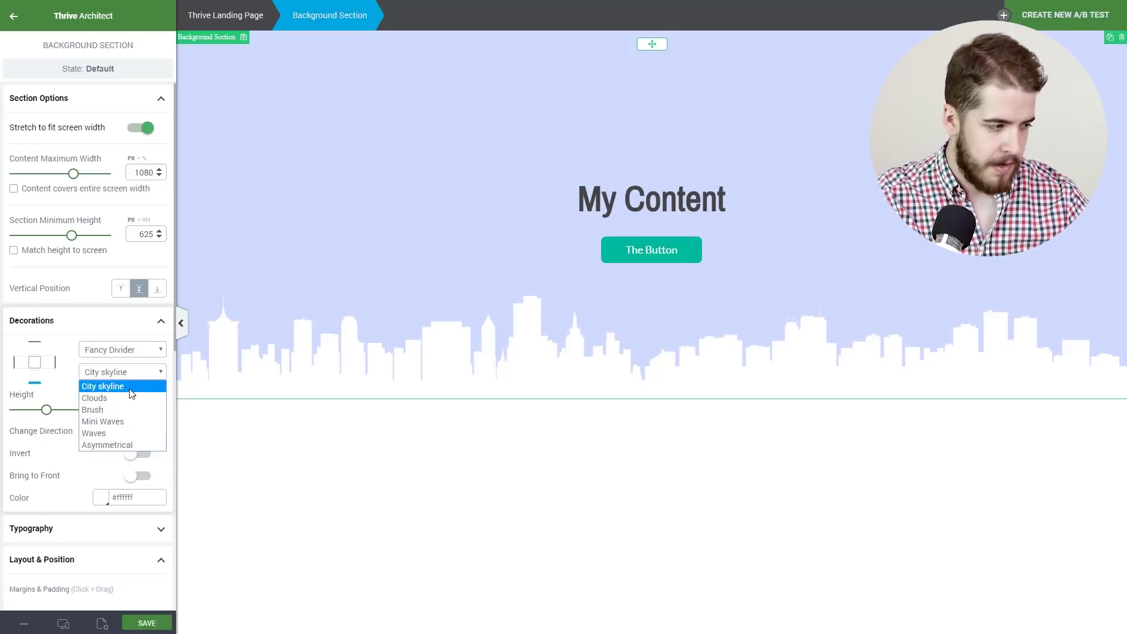
click(126, 433)
click(124, 371)
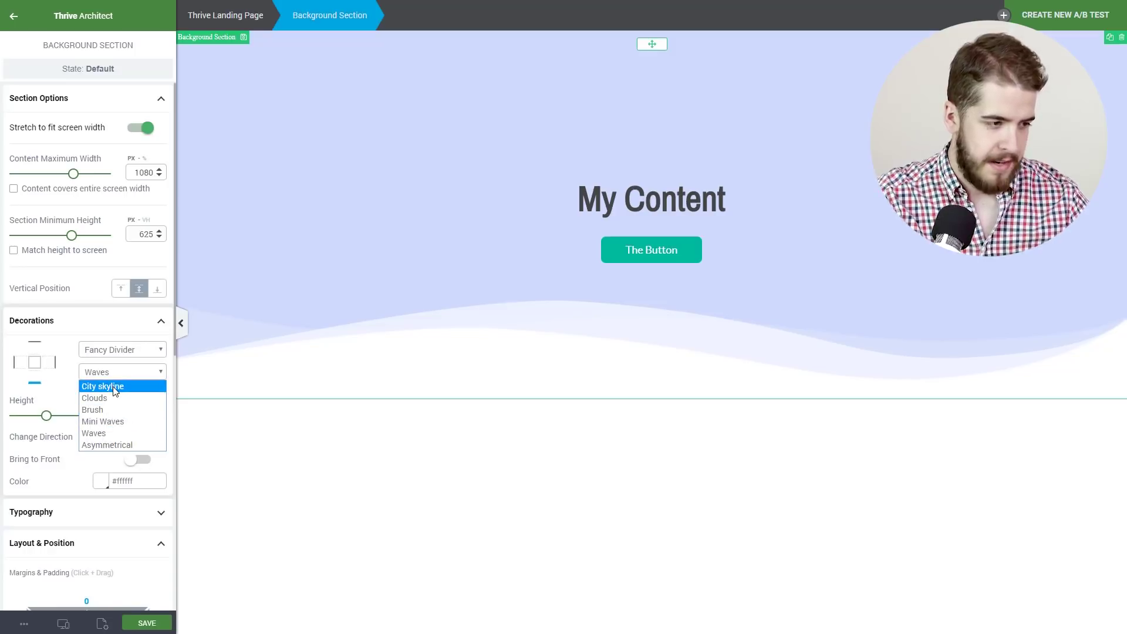
click(112, 386)
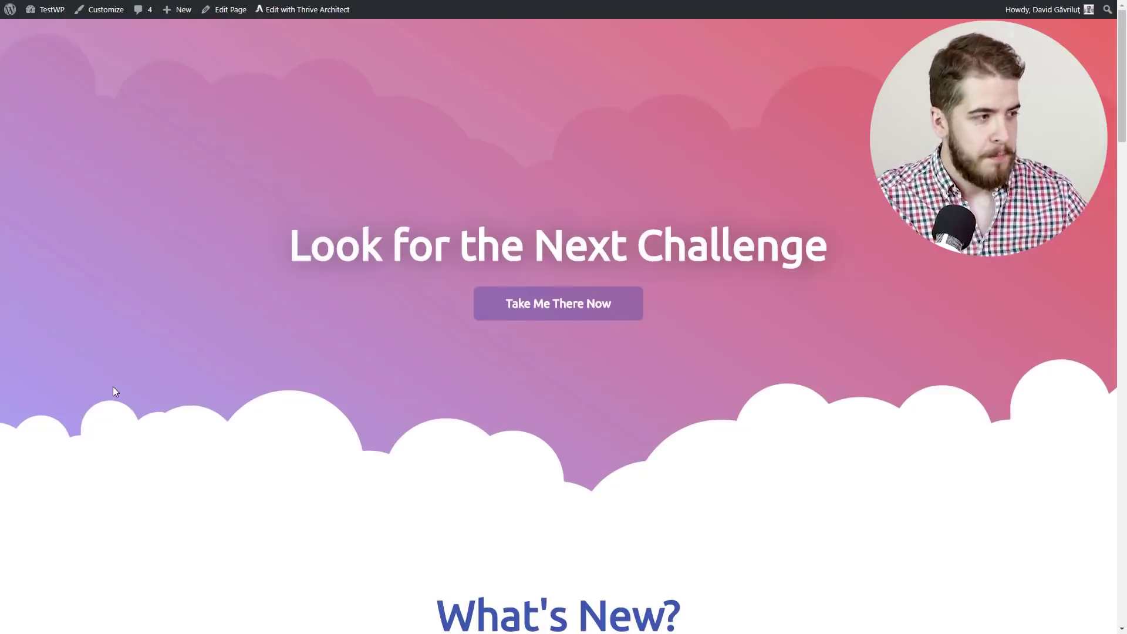
middle_click(122, 228)
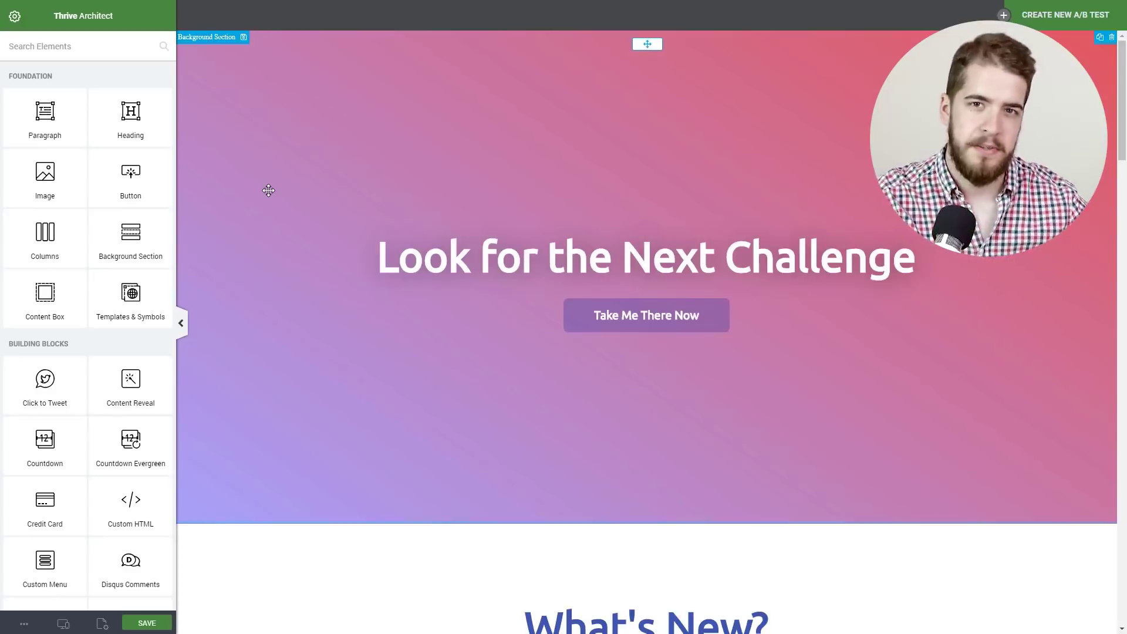
click(181, 323)
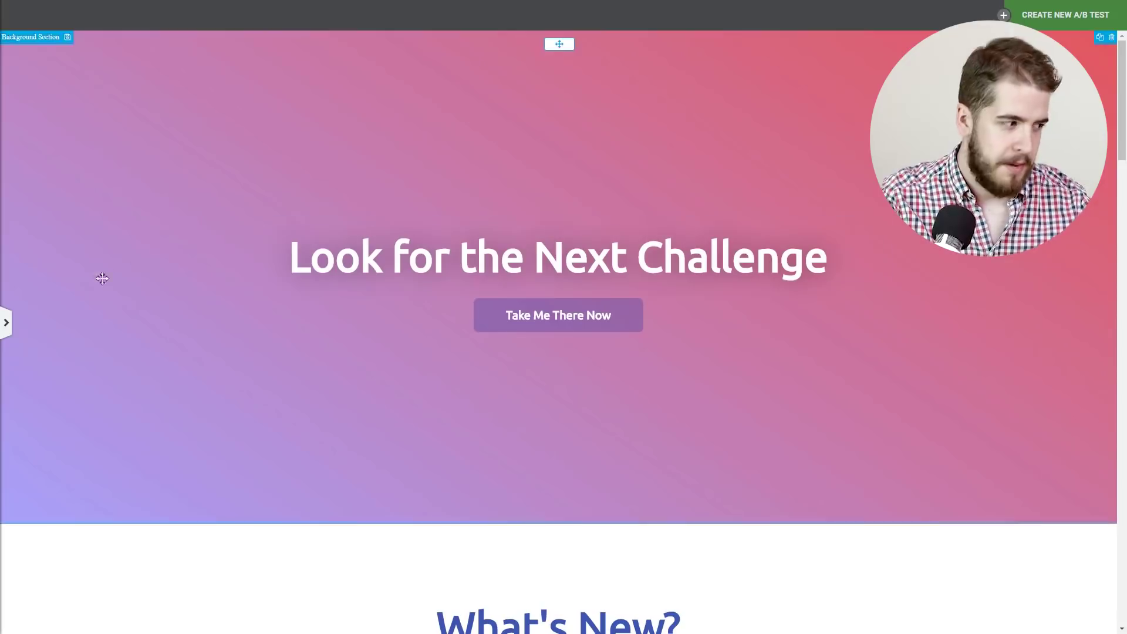
click(6, 323)
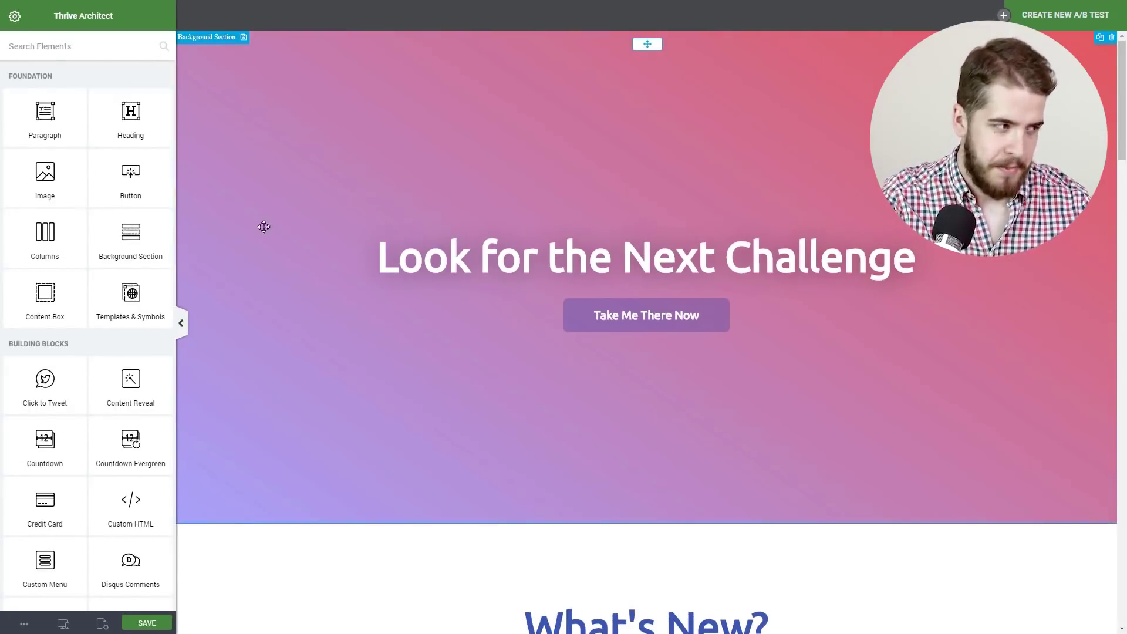
Add a Fancy Divider in the Clouds style to the top edge of the Look for the Next Challenge section.
click(300, 179)
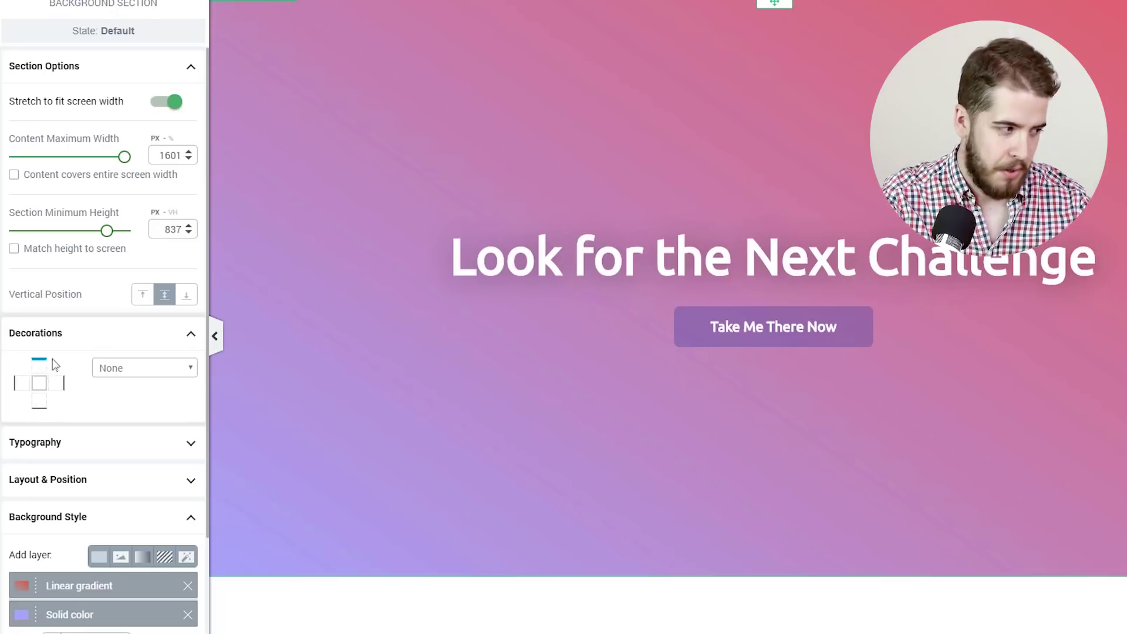
click(146, 374)
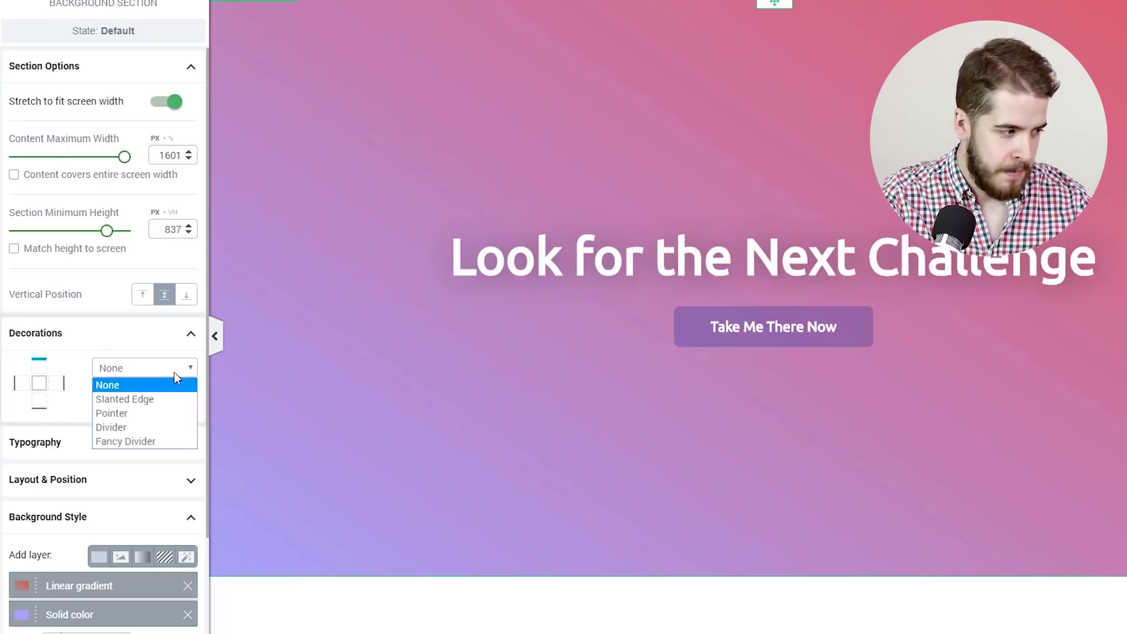
click(146, 441)
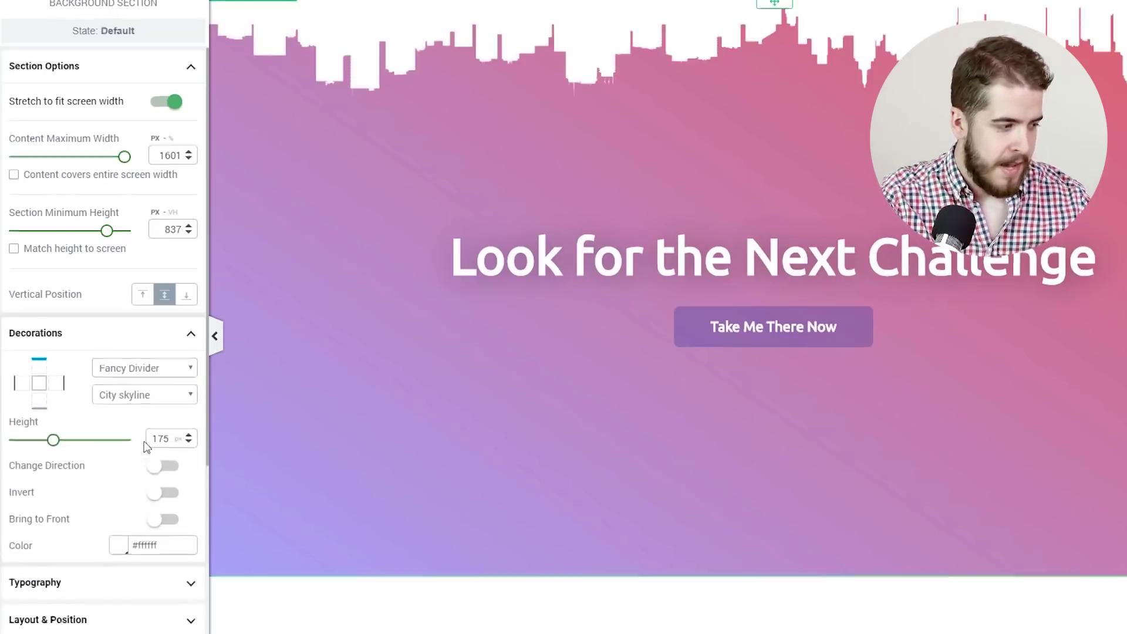
click(155, 391)
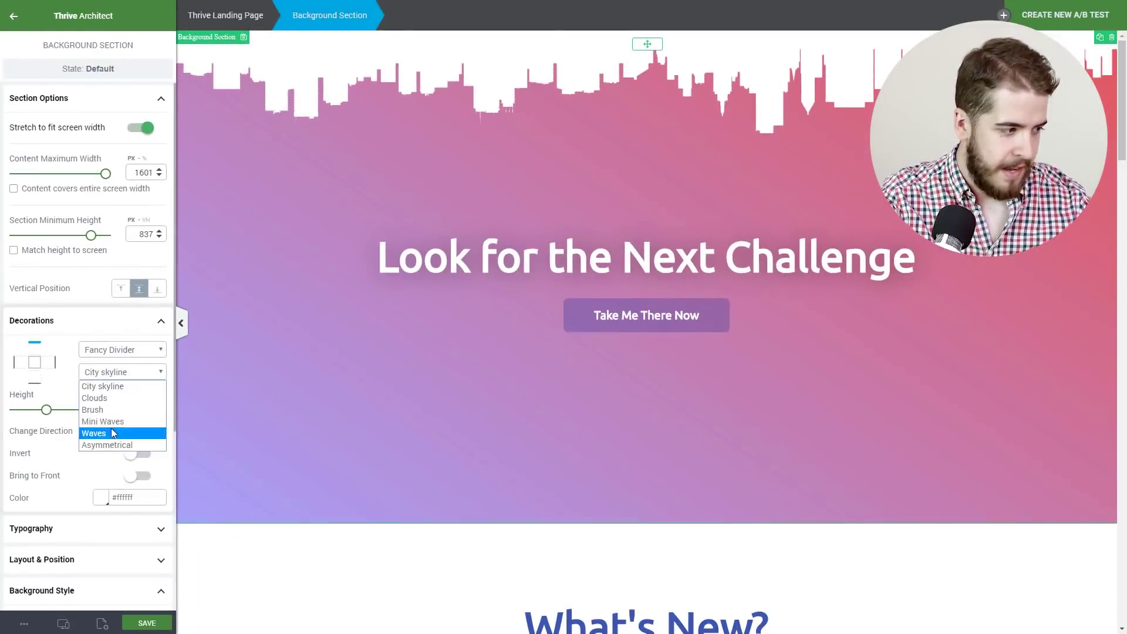
click(111, 398)
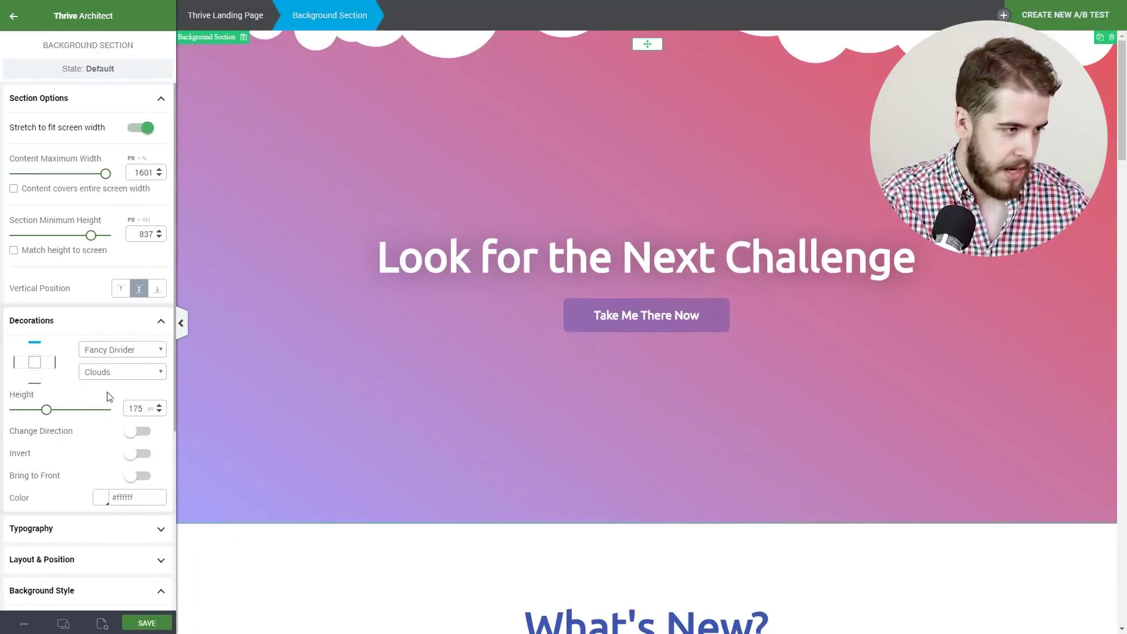
Invert the top Clouds divider and set its height to about 341 px.
drag(47, 414, 77, 416)
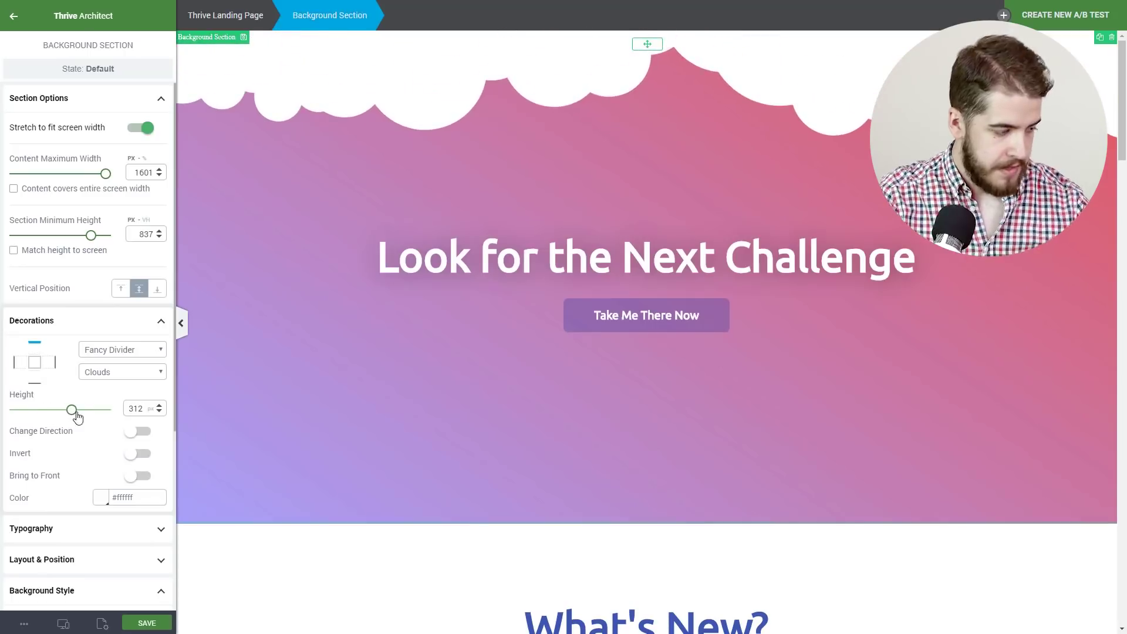
click(140, 455)
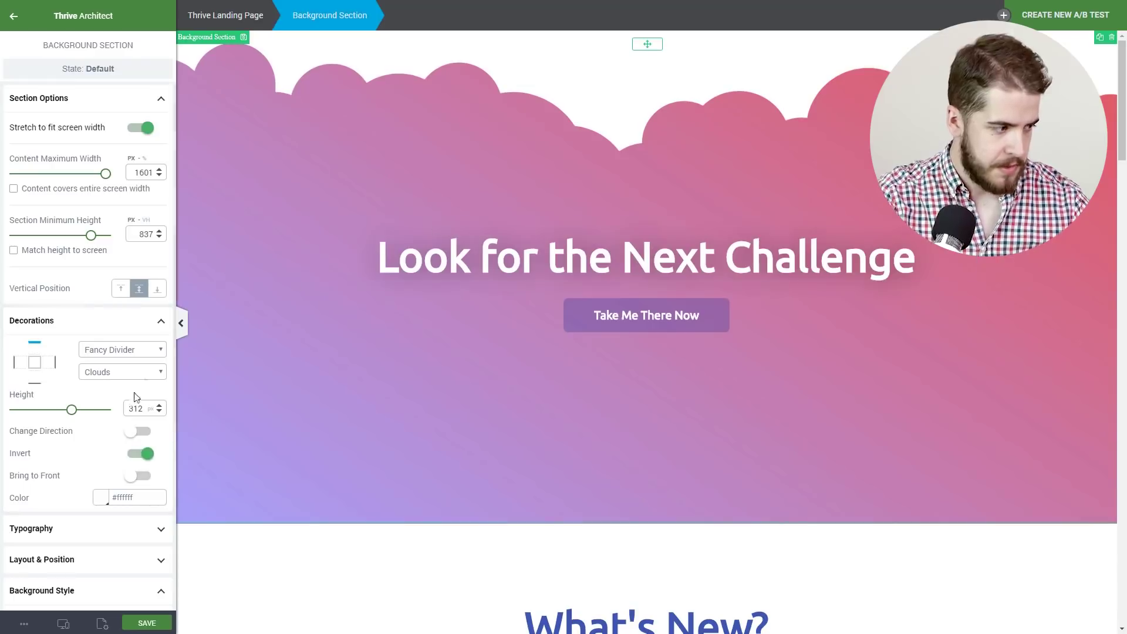
drag(72, 410, 81, 412)
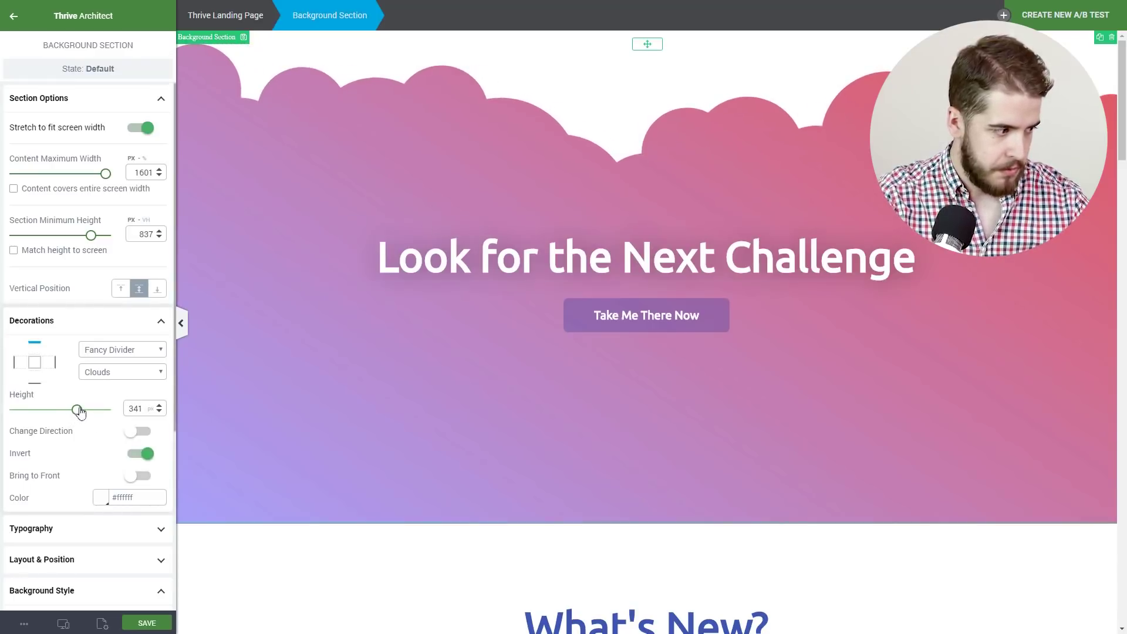
Lower the top Clouds divider's white color to 15% opacity and apply it.
click(101, 499)
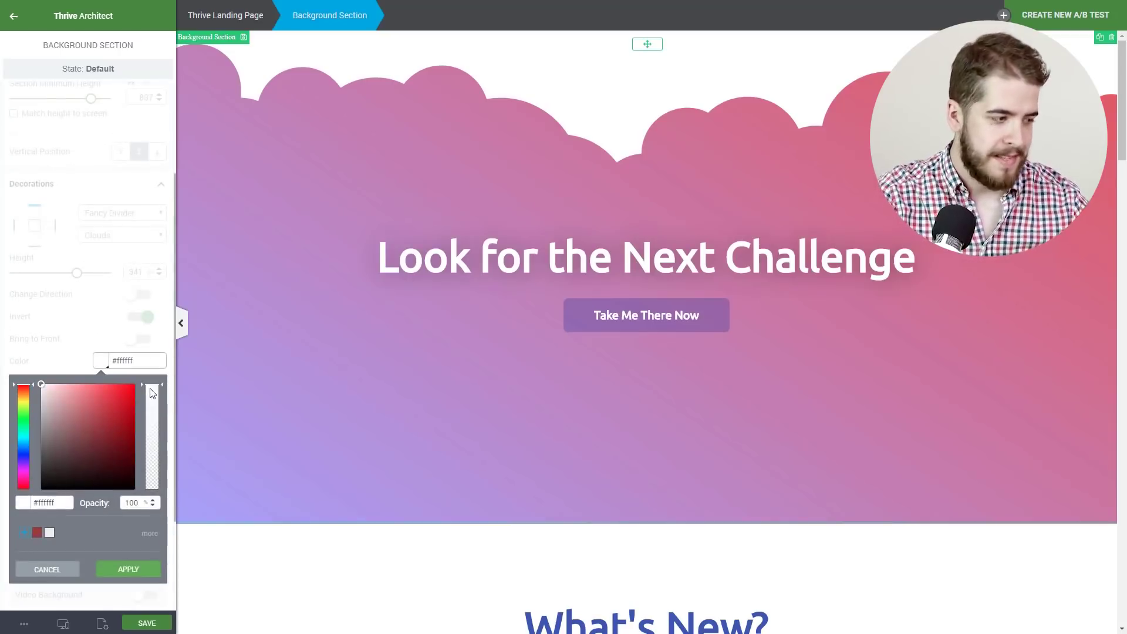
drag(156, 392, 152, 480)
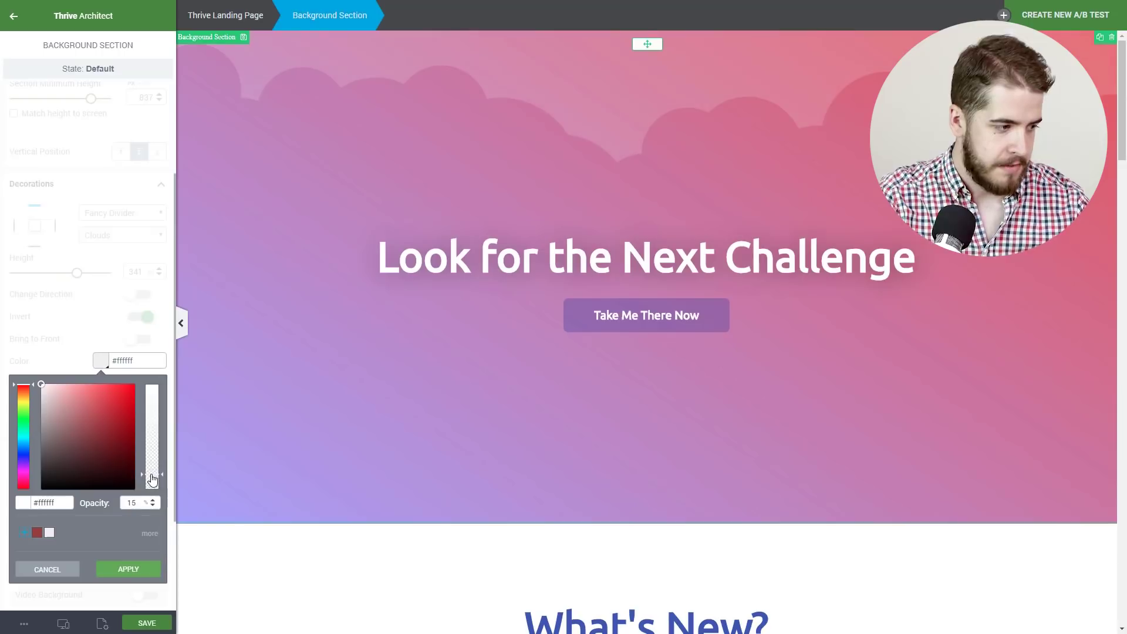
click(143, 571)
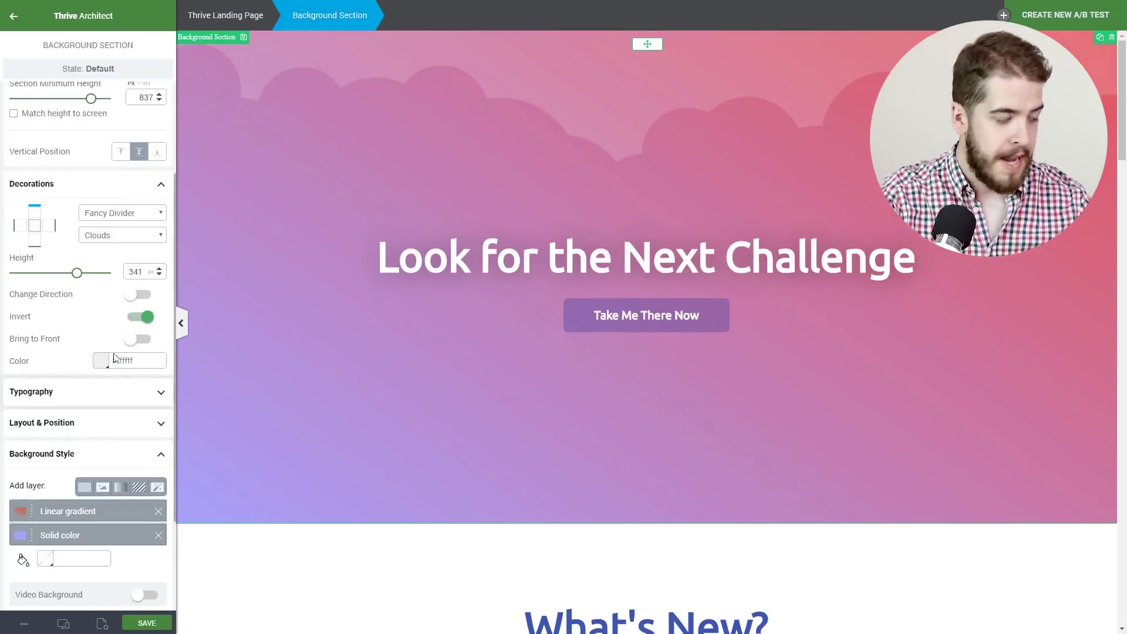
Add a Clouds Fancy Divider about 325 px high to the bottom edge of the Look for the Next Challenge section.
click(35, 245)
click(131, 212)
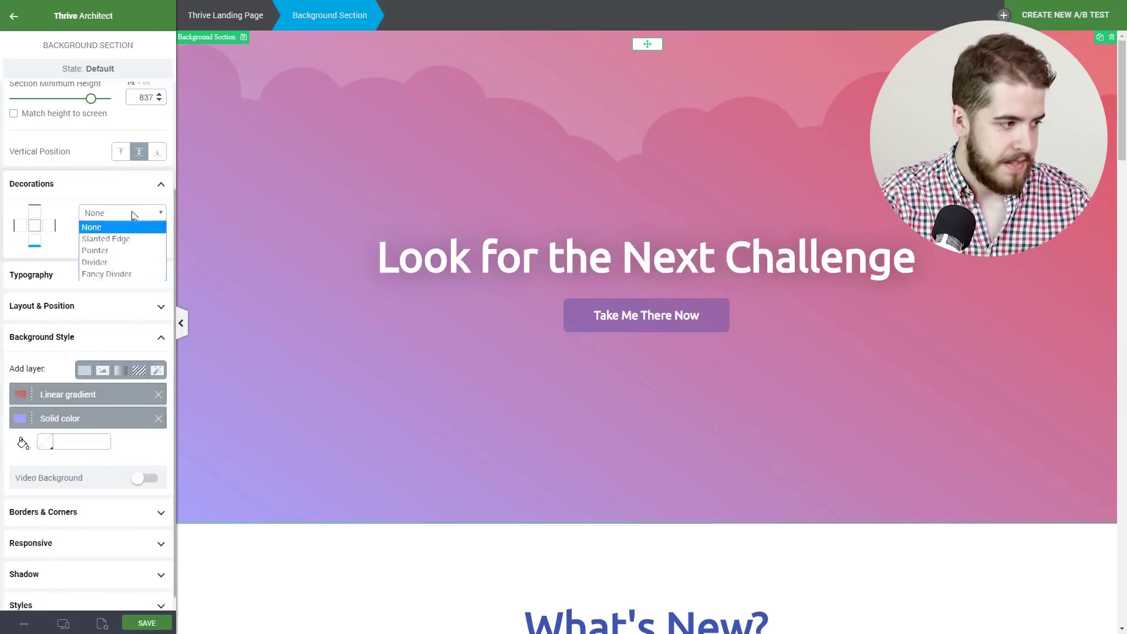
click(127, 275)
click(128, 235)
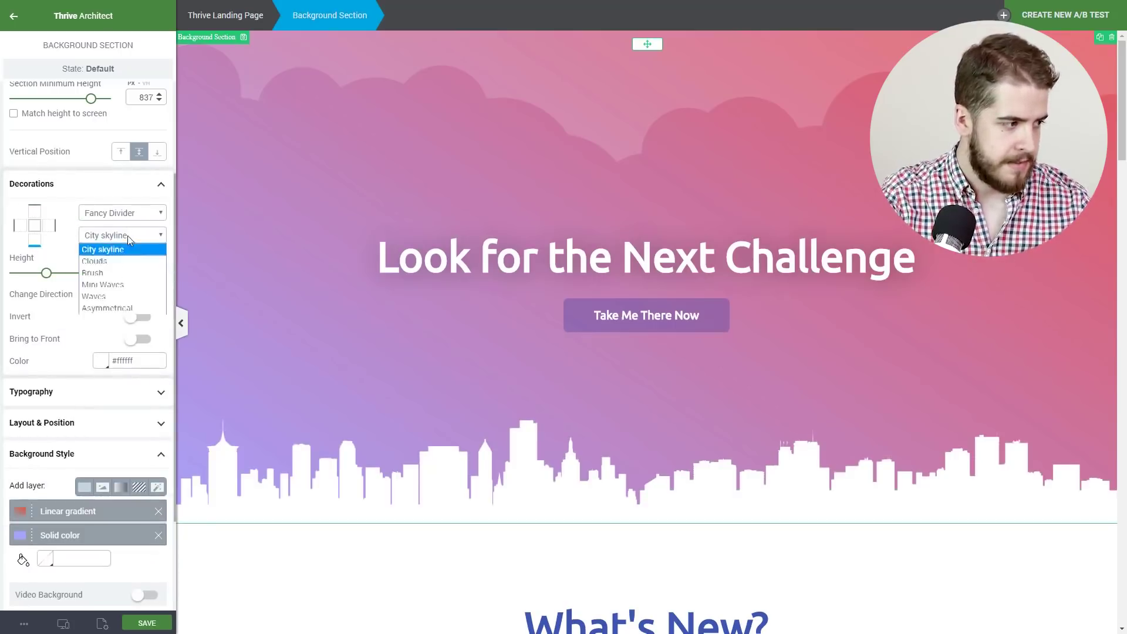
click(123, 259)
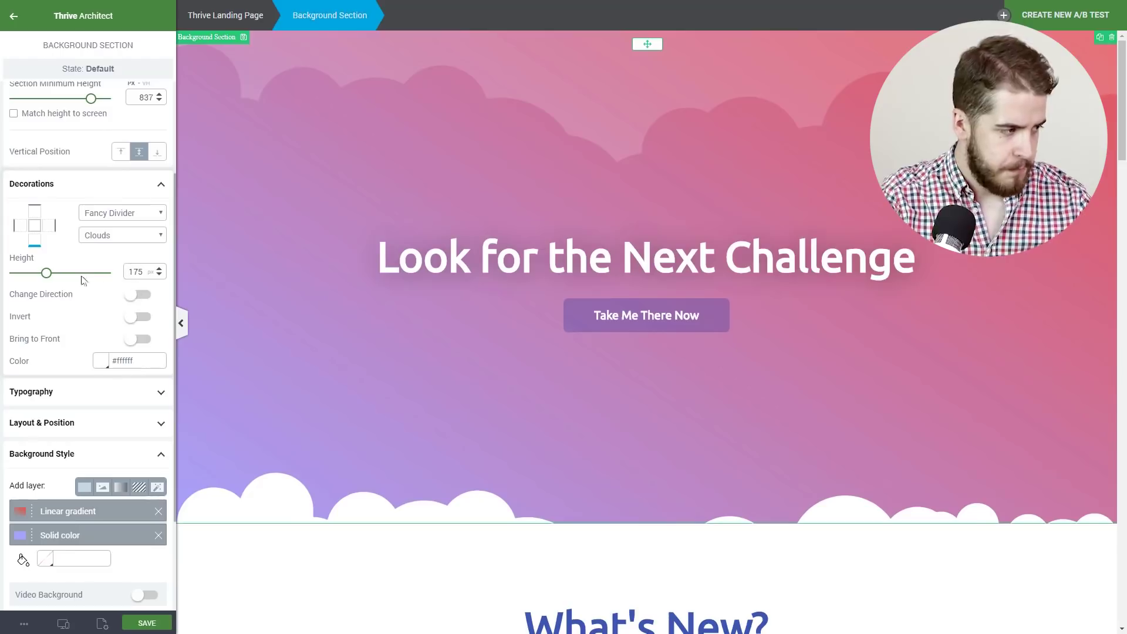
drag(48, 274, 71, 277)
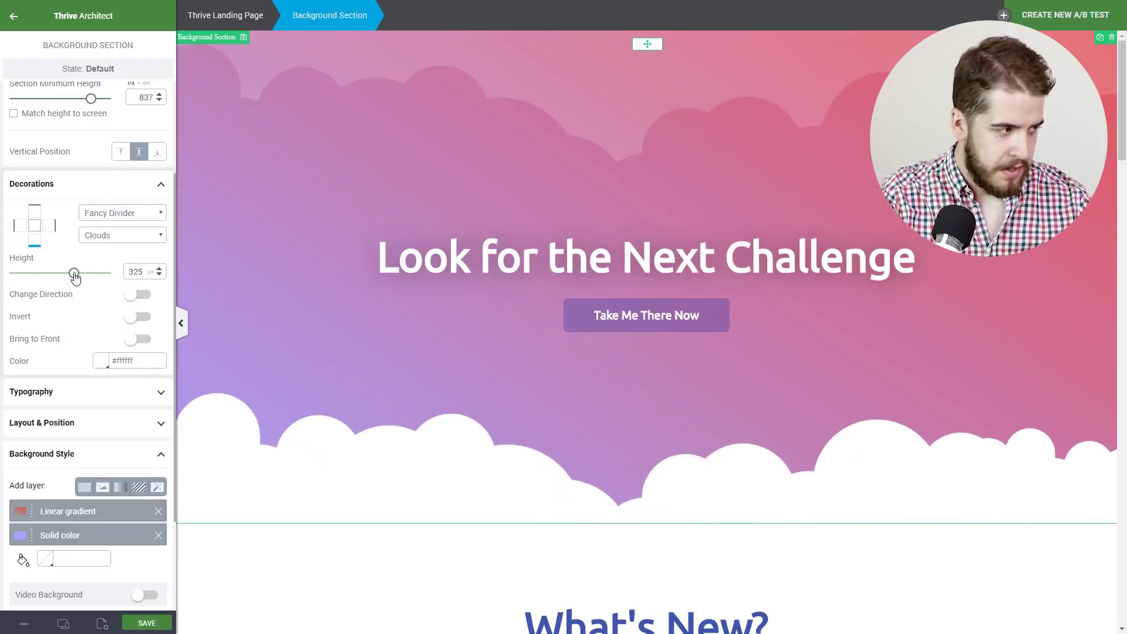
click(14, 15)
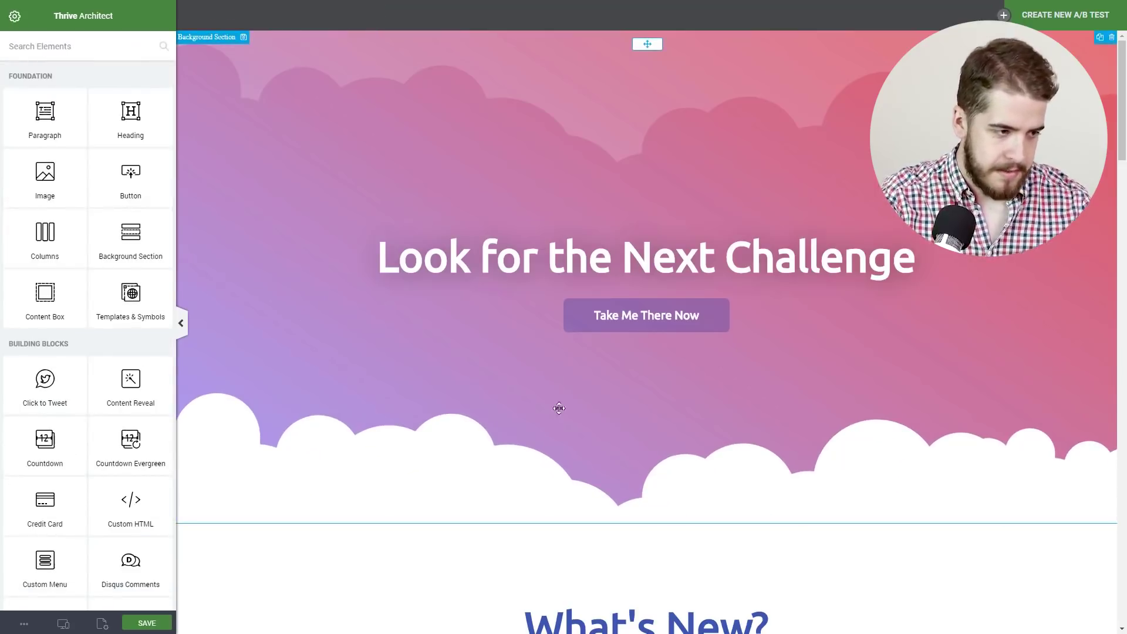
Add a Fancy Divider decoration to the top edge of the Our Mission background section.
scroll(566, 391, down, 2)
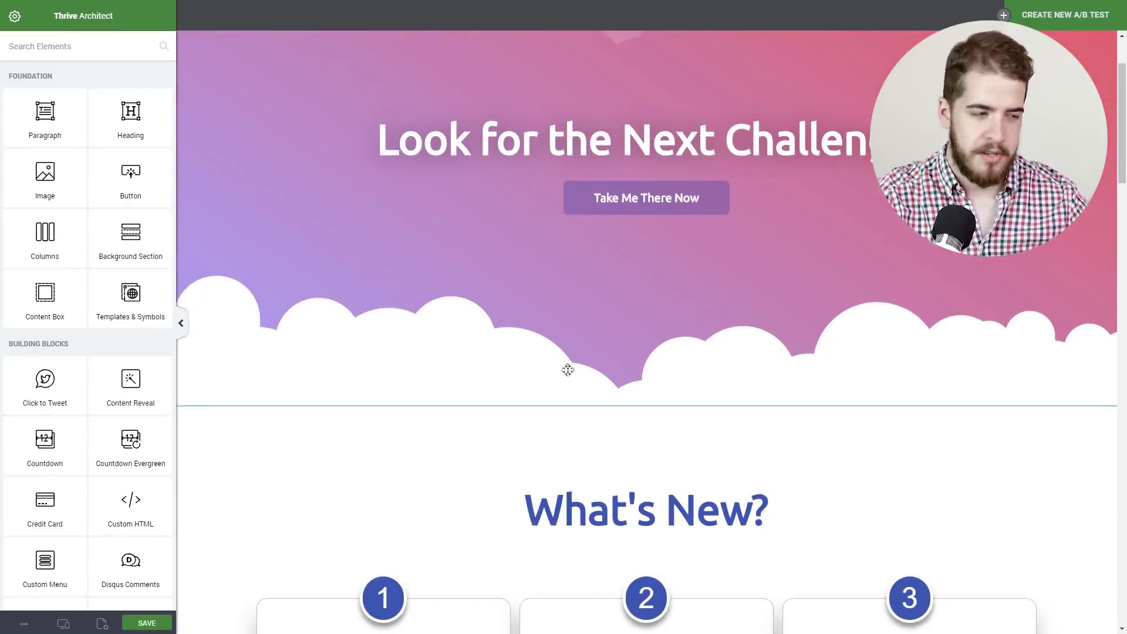
scroll(564, 365, down, 1)
scroll(540, 294, up, 3)
scroll(507, 225, down, 8)
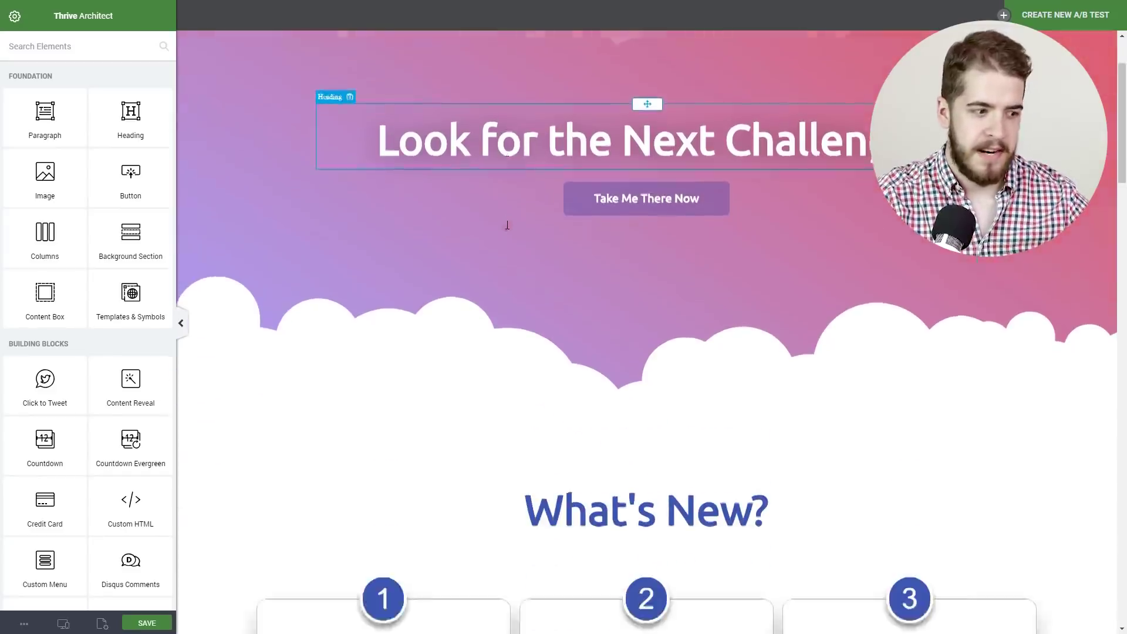
scroll(472, 167, up, 1)
scroll(468, 173, down, 3)
scroll(412, 149, down, 5)
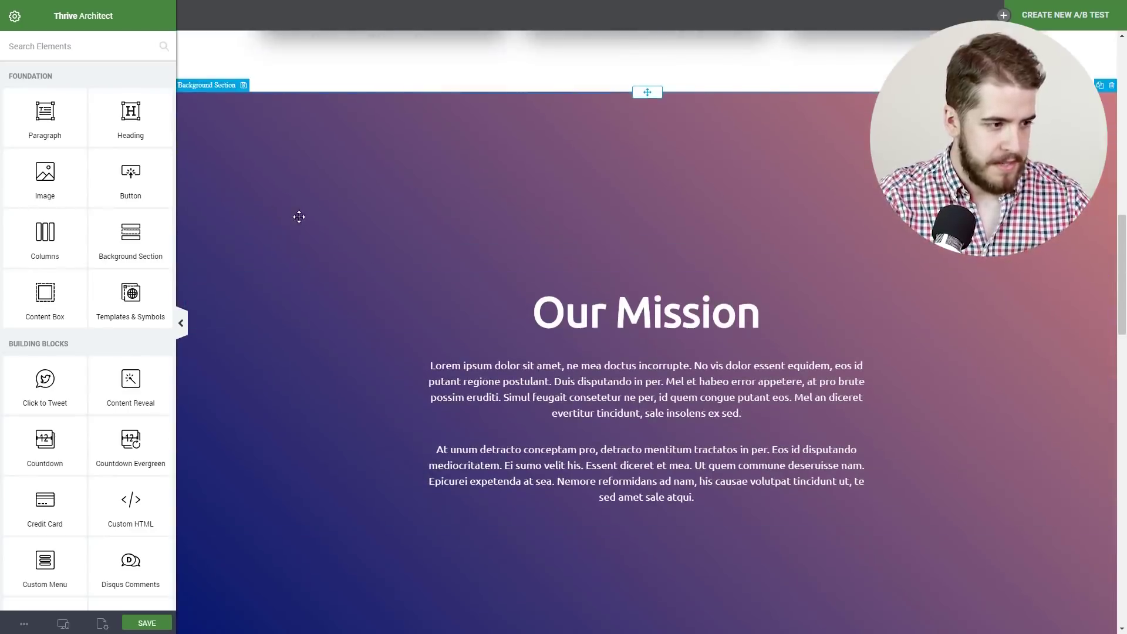
click(305, 218)
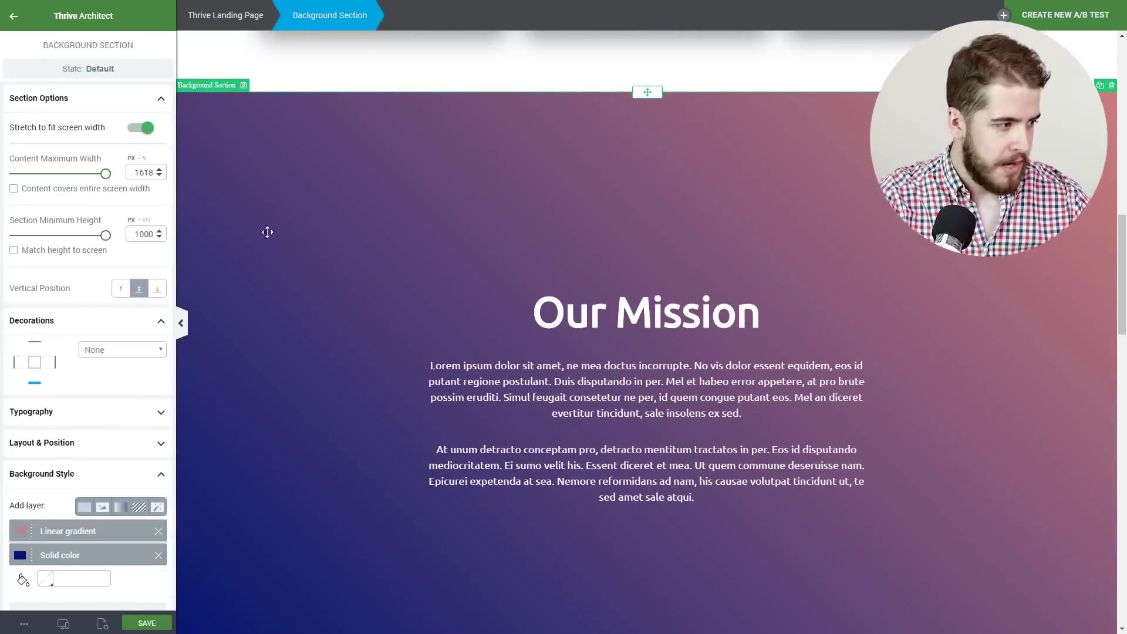
click(34, 344)
click(136, 351)
click(118, 411)
Change the Our Mission divider to the Waves style and set its height to about 235 px.
click(129, 381)
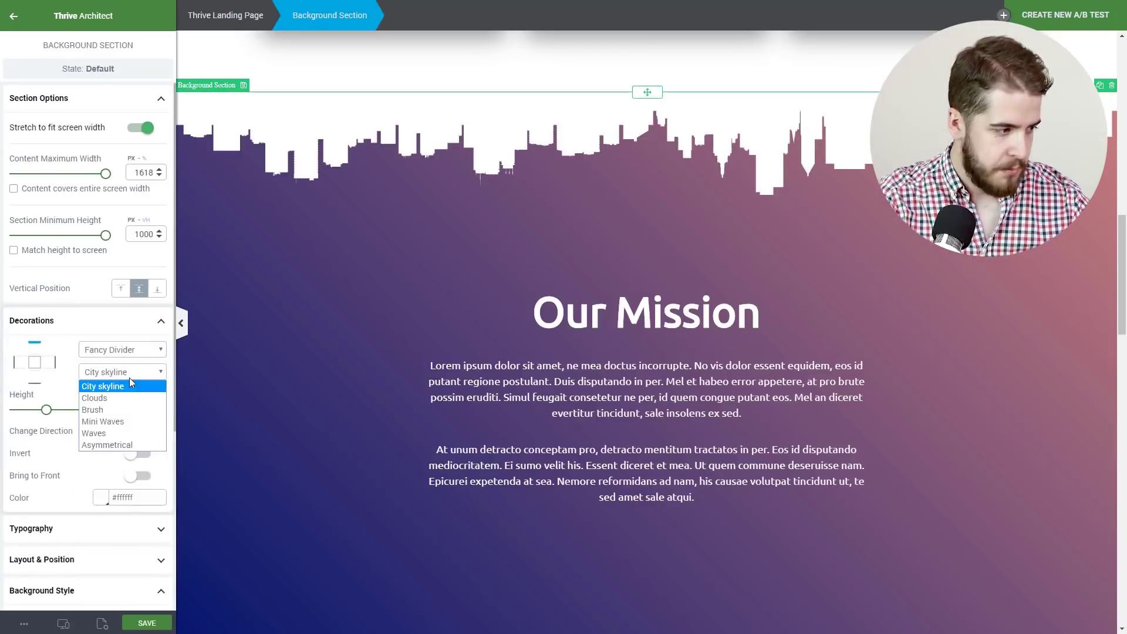
click(154, 434)
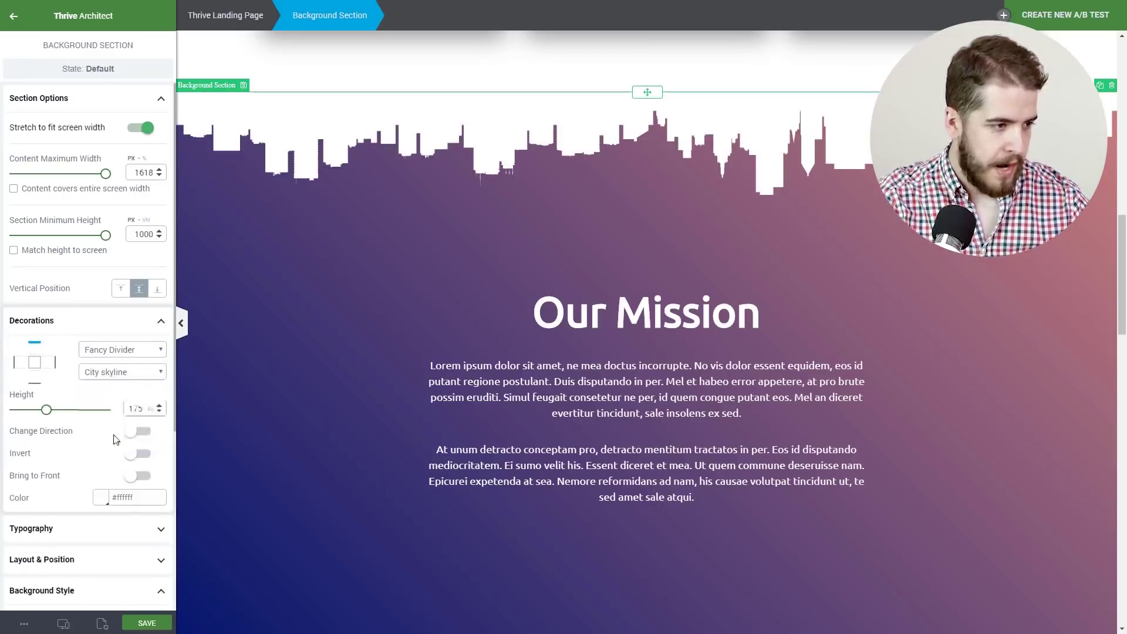
drag(45, 415, 60, 418)
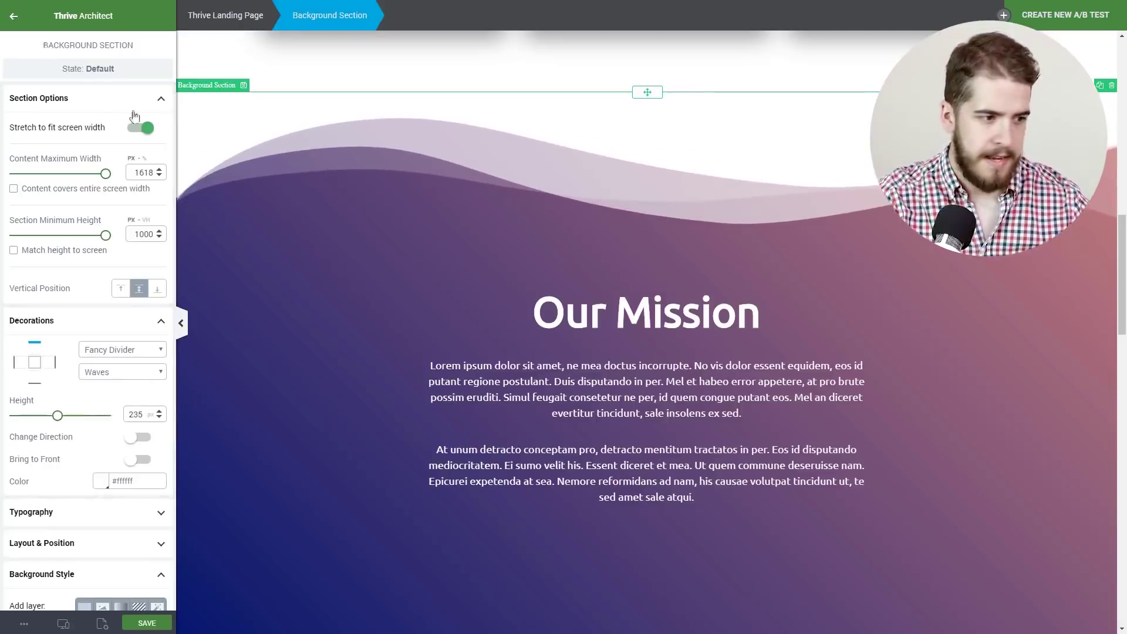
click(219, 167)
Select the Our Mission background section and examine its border with the What You Need to Know section.
scroll(279, 203, down, 6)
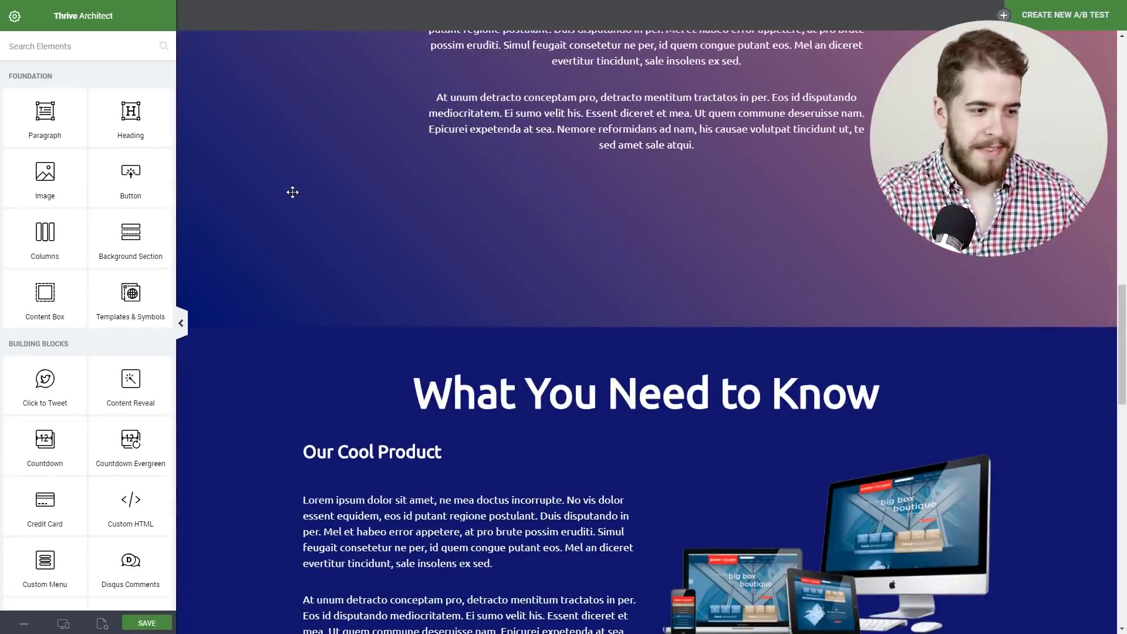
scroll(315, 209, up, 3)
scroll(317, 223, down, 4)
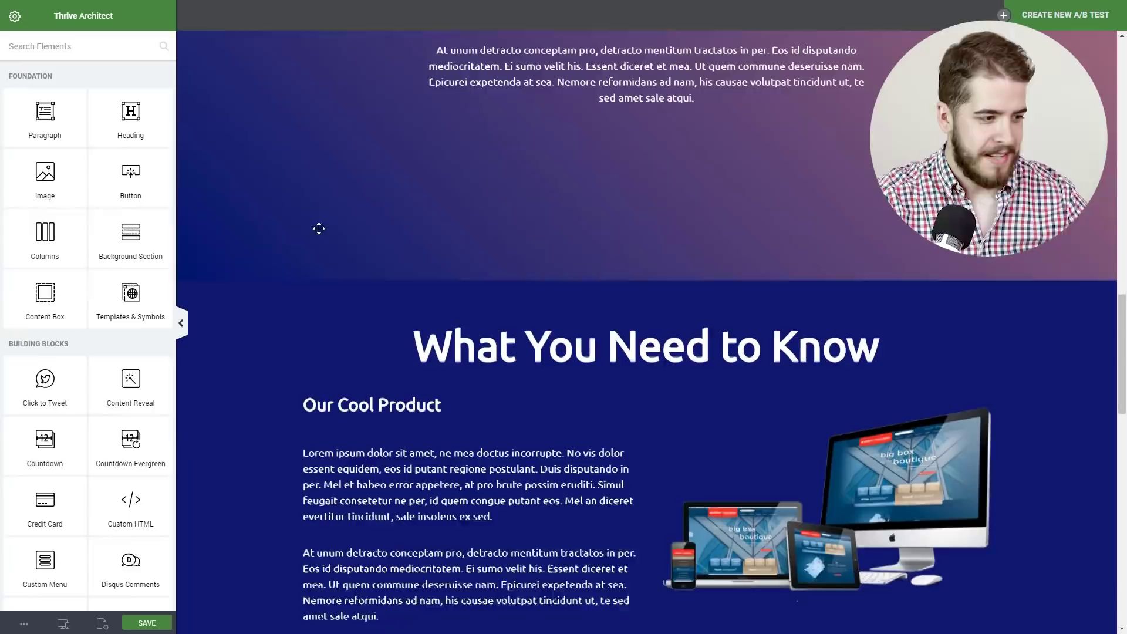
scroll(302, 235, up, 2)
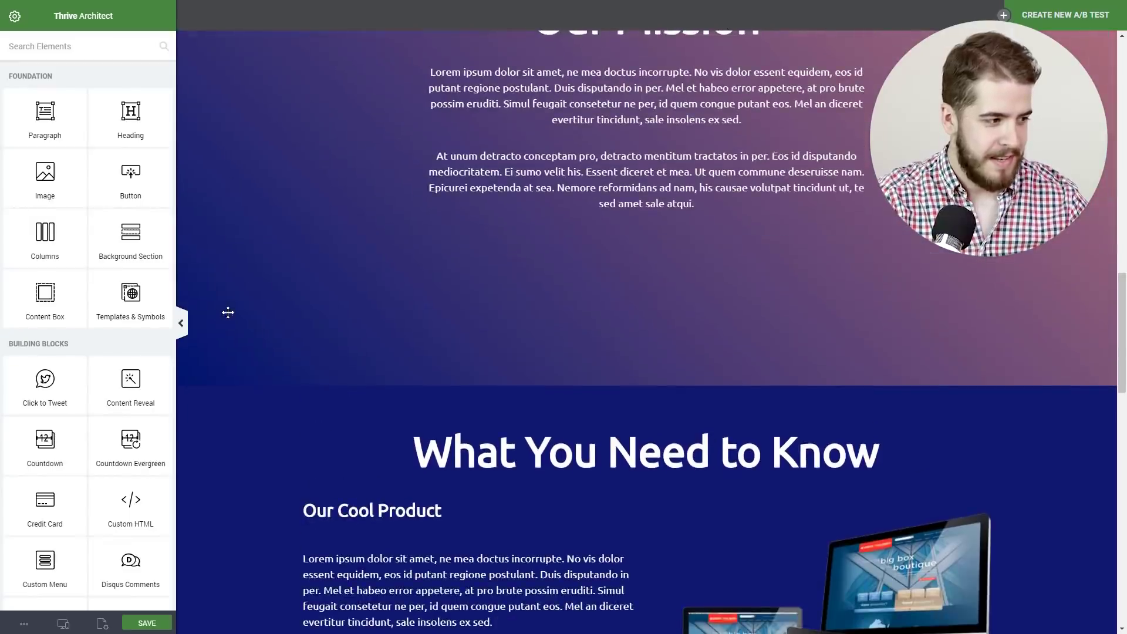
click(232, 305)
scroll(365, 219, up, 5)
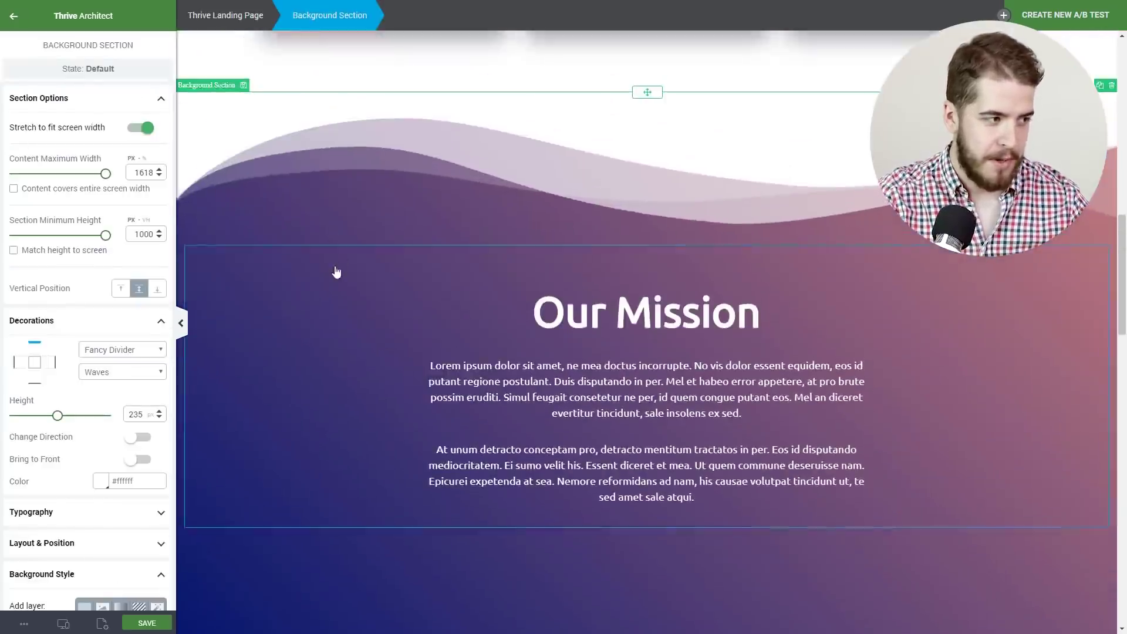
scroll(335, 272, down, 4)
scroll(320, 273, down, 2)
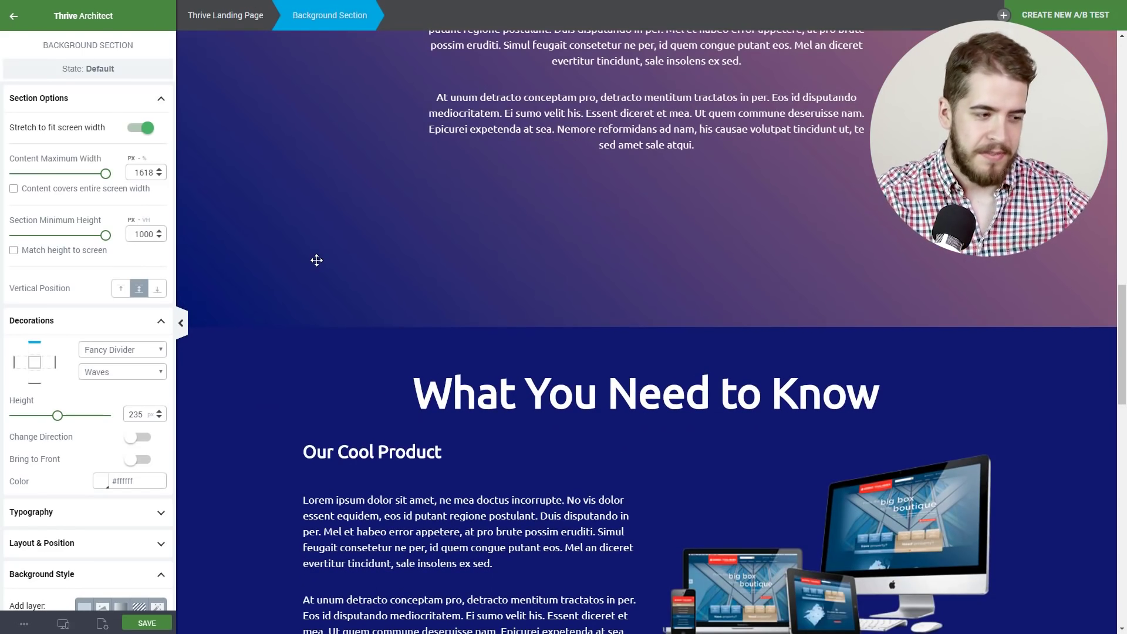
scroll(318, 267, down, 3)
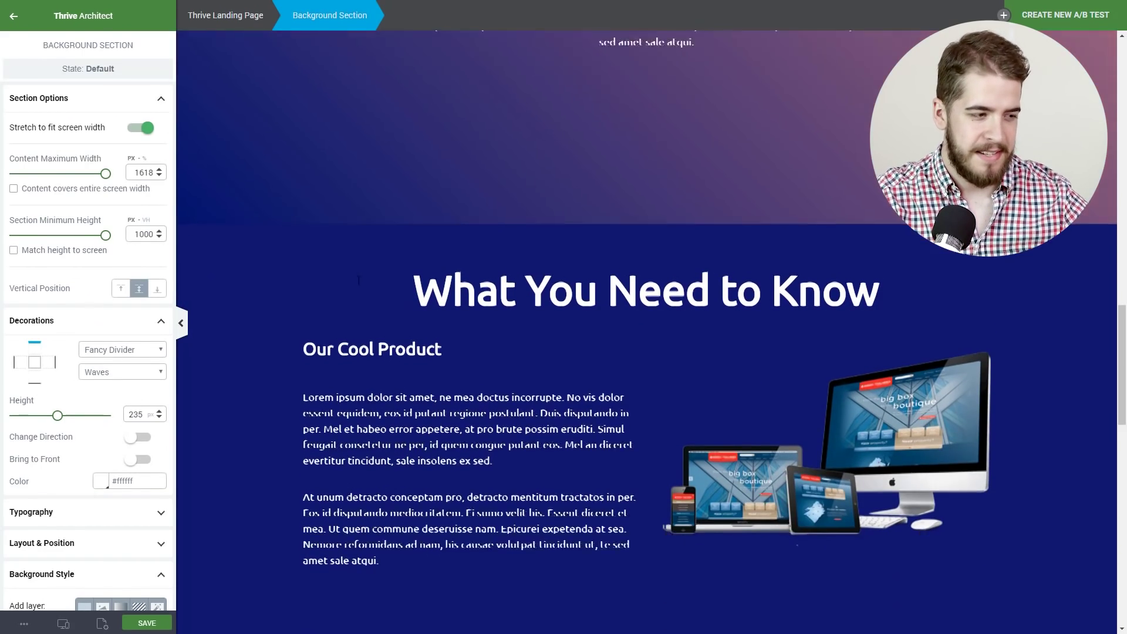
scroll(326, 273, up, 4)
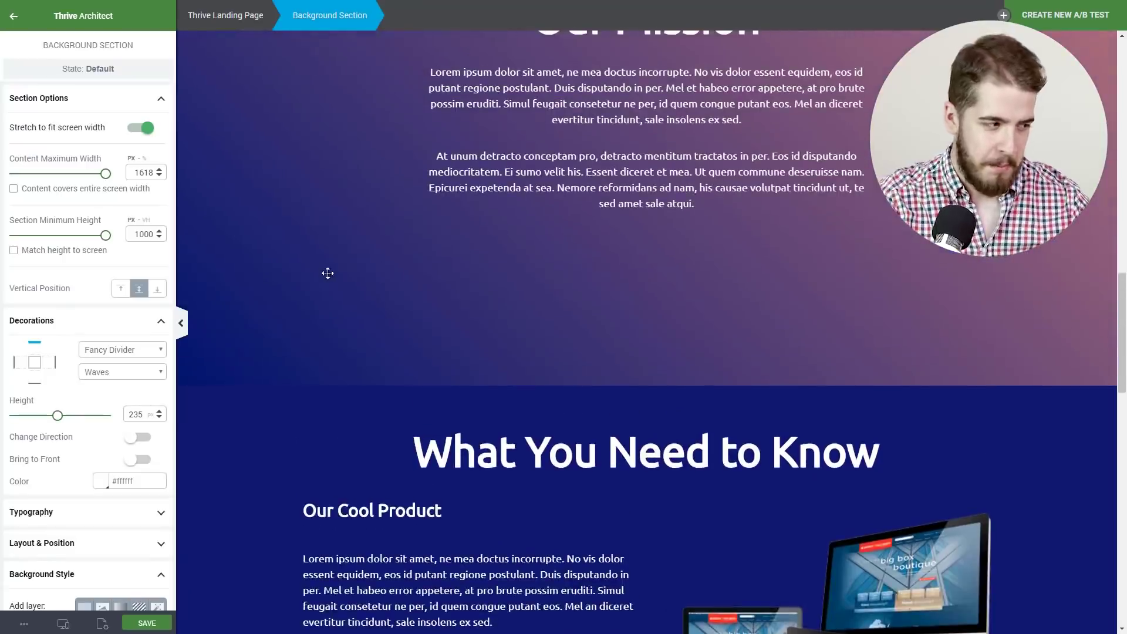
scroll(312, 279, up, 2)
scroll(311, 280, down, 2)
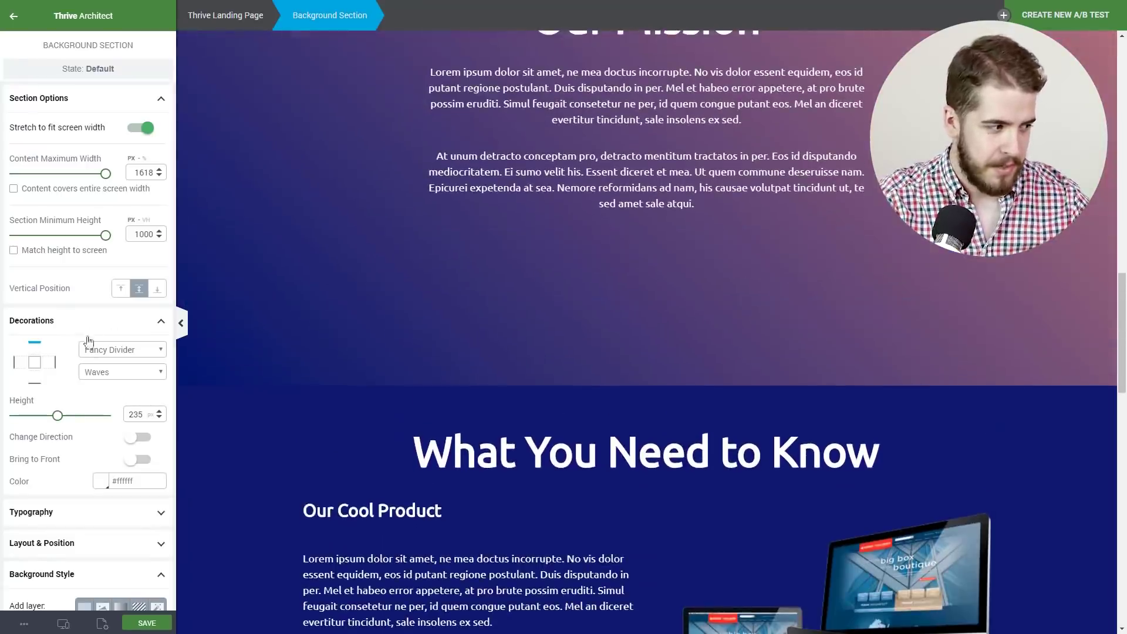
Add a Waves Fancy Divider about 216 px high to the bottom edge of the Our Mission section.
click(37, 383)
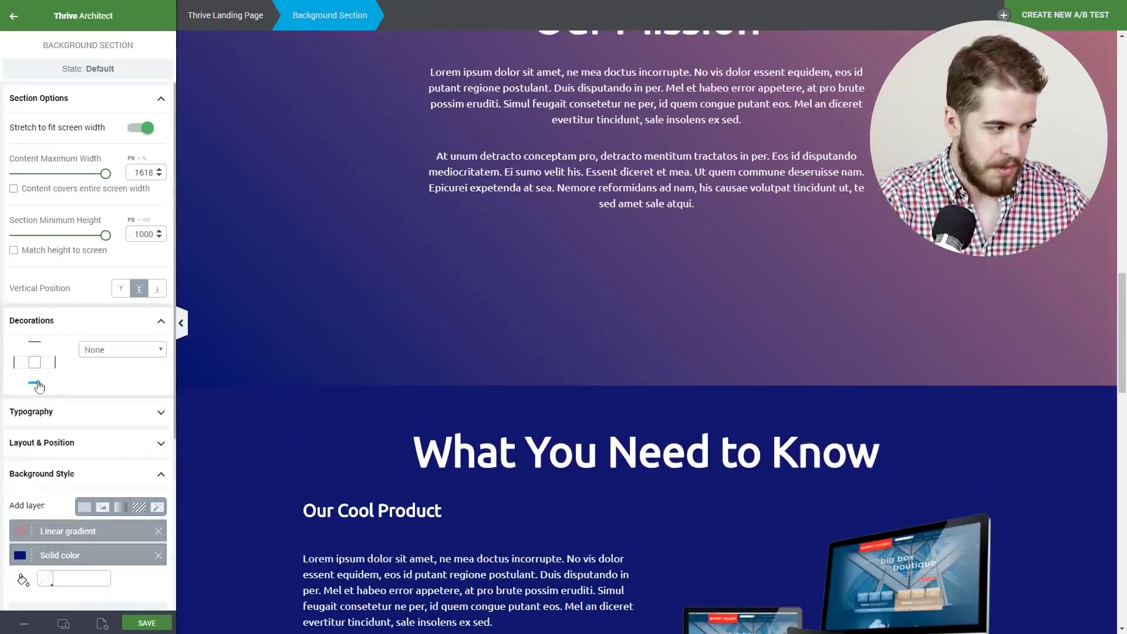
click(146, 350)
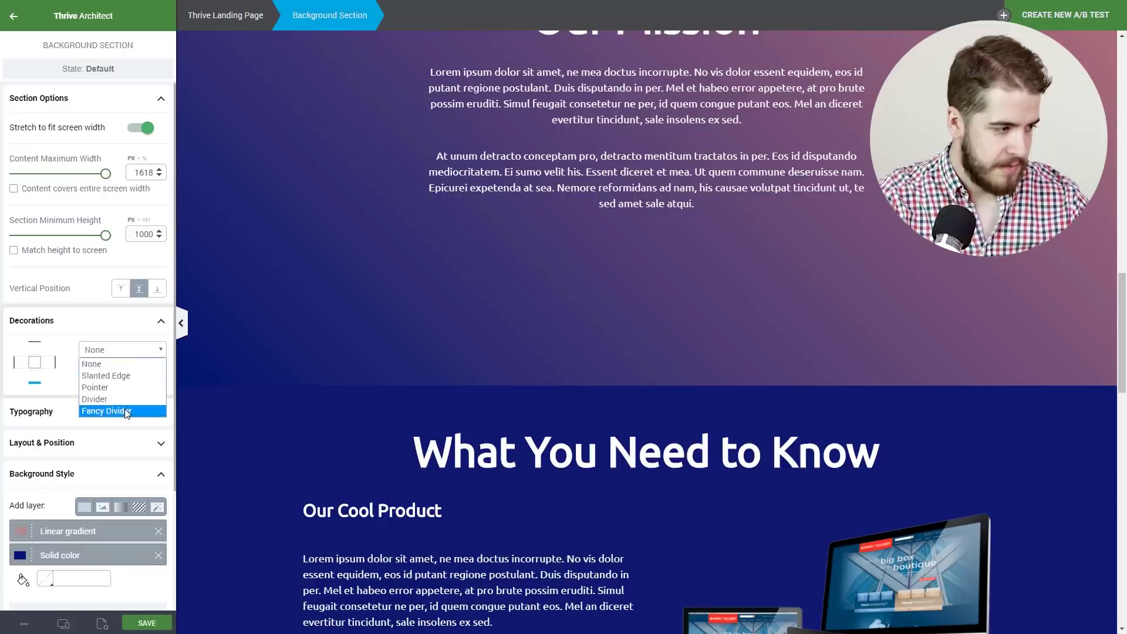
click(127, 412)
click(154, 375)
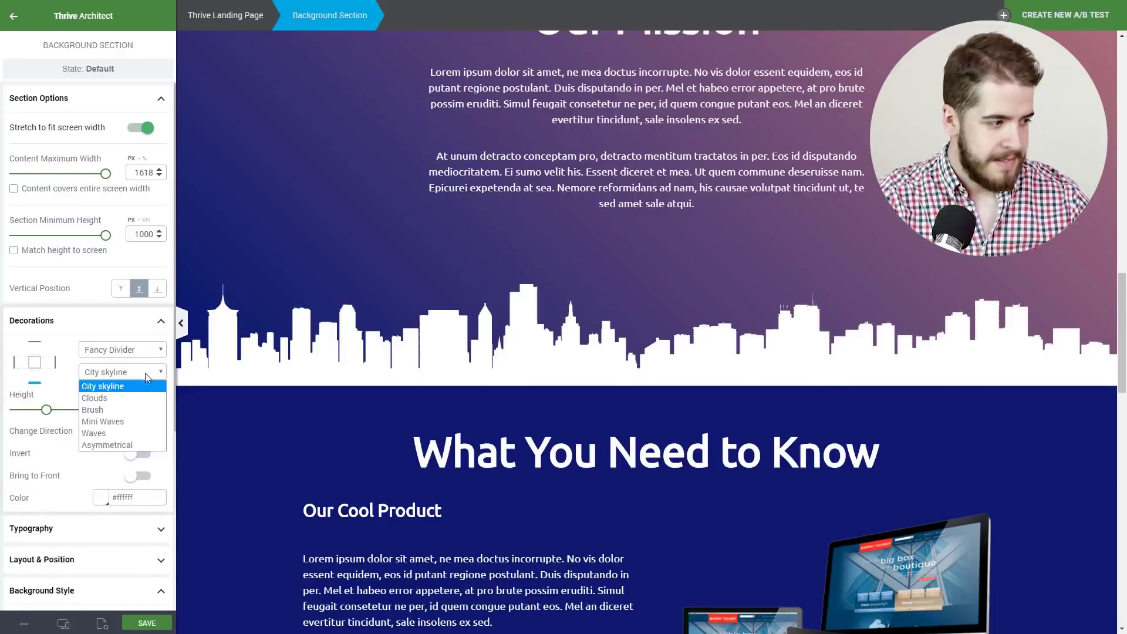
click(114, 432)
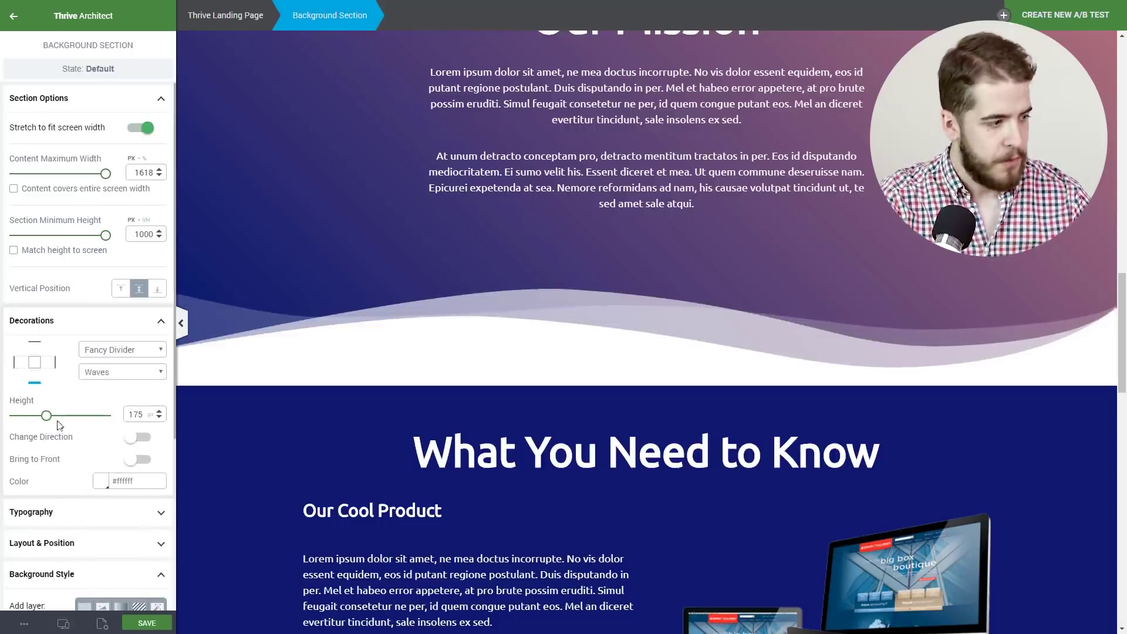
drag(46, 419, 56, 422)
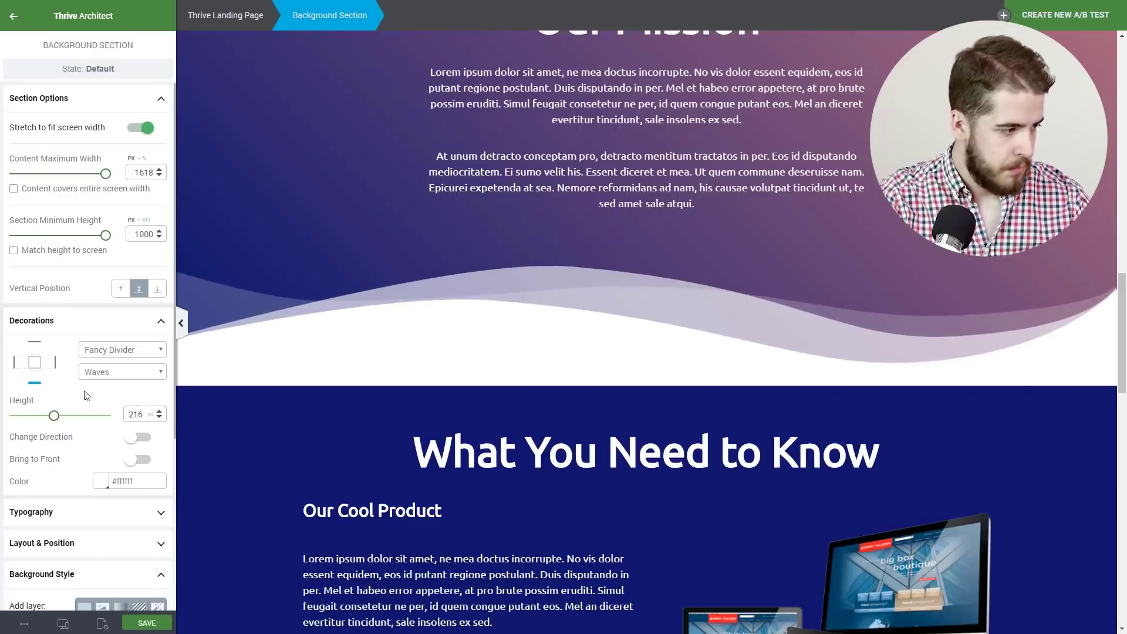
Copy the hex code of the What You Need to Know section's solid background color and close the color picker without applying changes.
scroll(88, 393, down, 1)
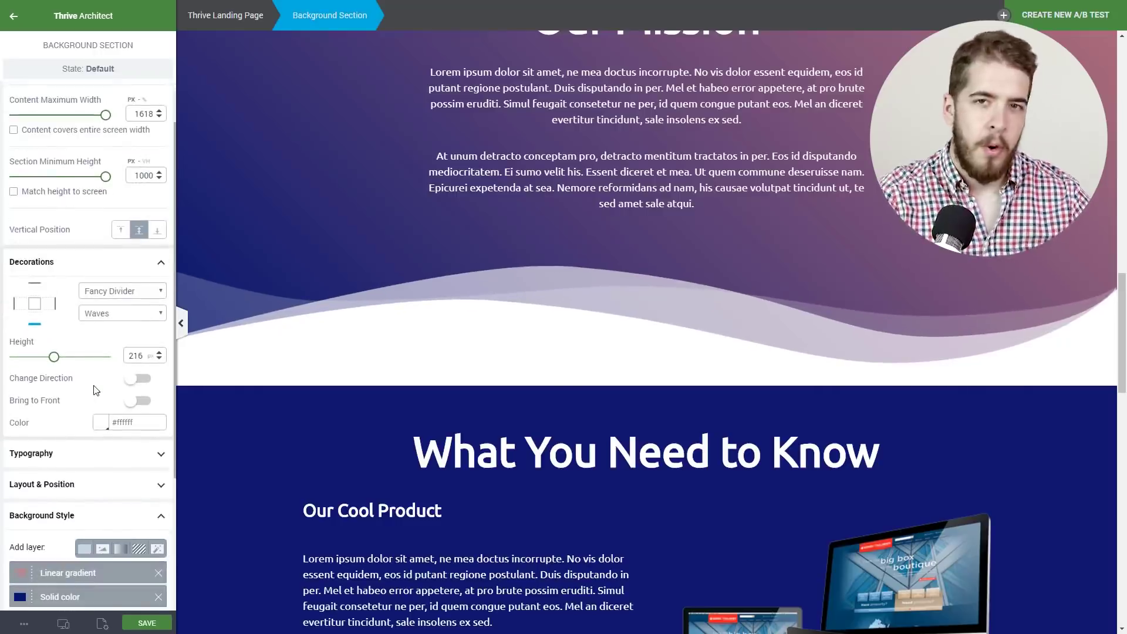
scroll(106, 393, down, 1)
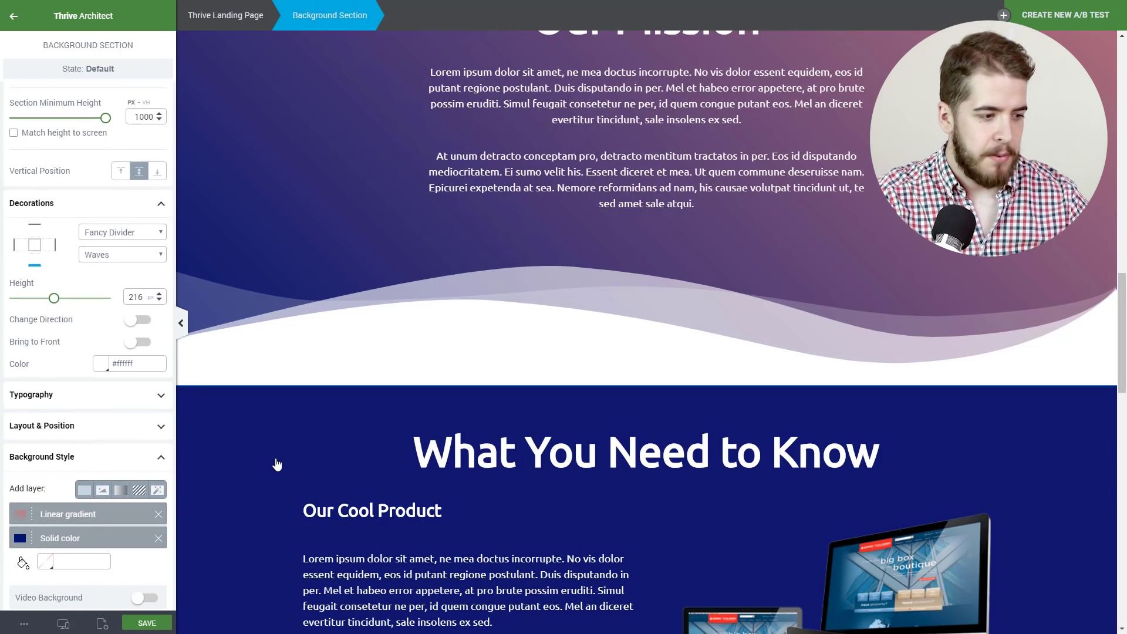
scroll(292, 435, down, 1)
scroll(292, 435, down, 1)
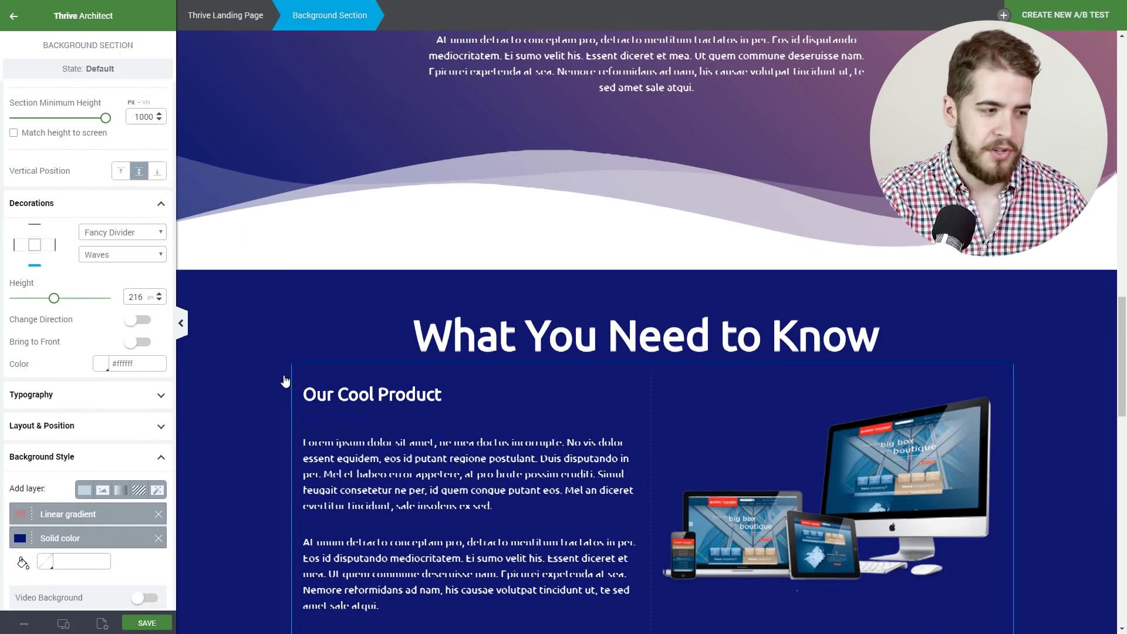
scroll(329, 370, up, 2)
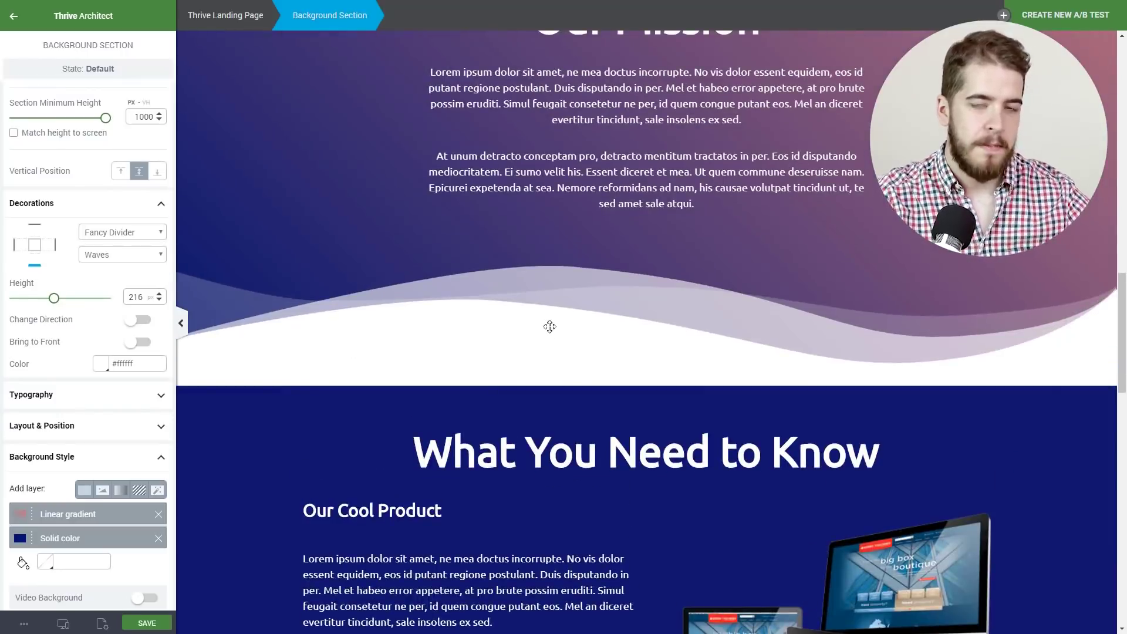
click(220, 471)
click(57, 417)
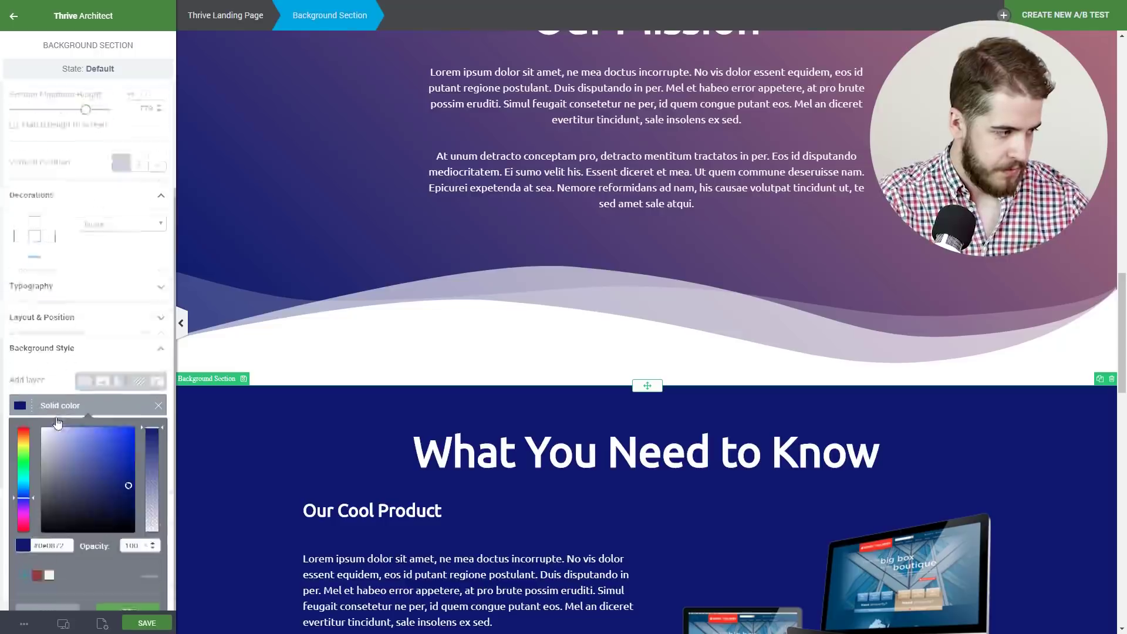
triple_click(41, 529)
key(ctrl+c)
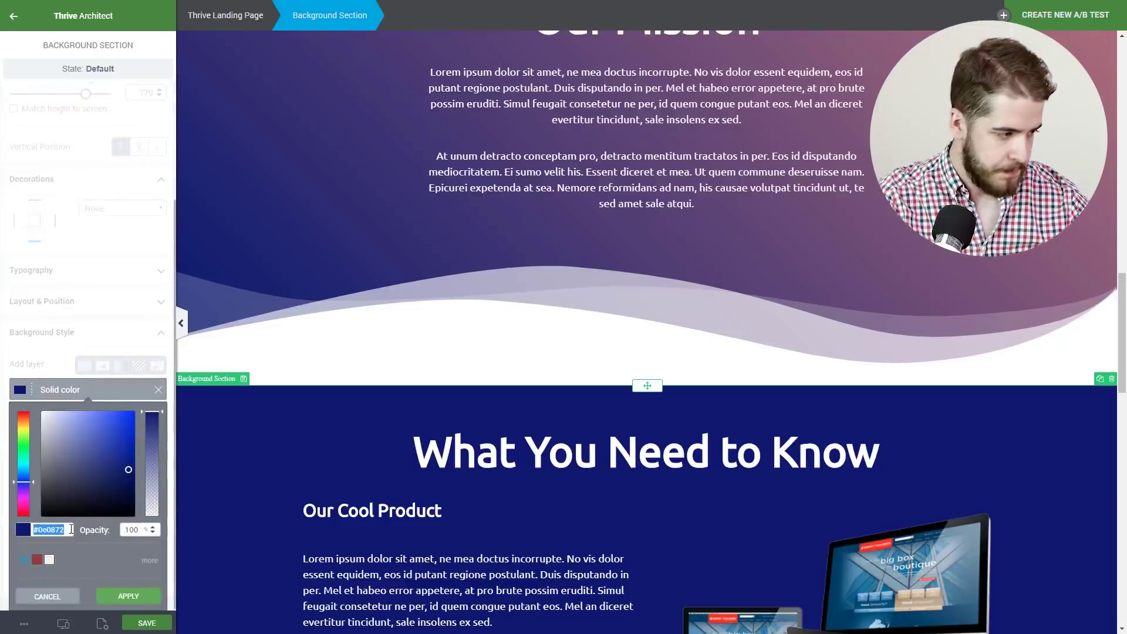
click(68, 598)
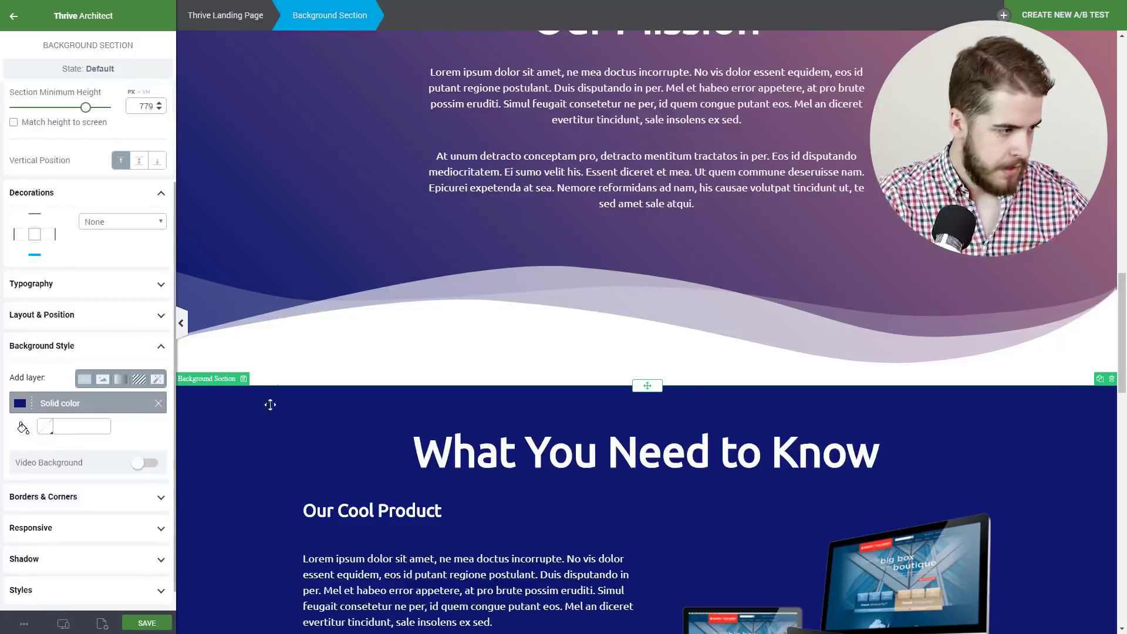
Apply the copied color #0e0872 to the Our Mission section's bottom Waves divider and deselect the section.
click(314, 310)
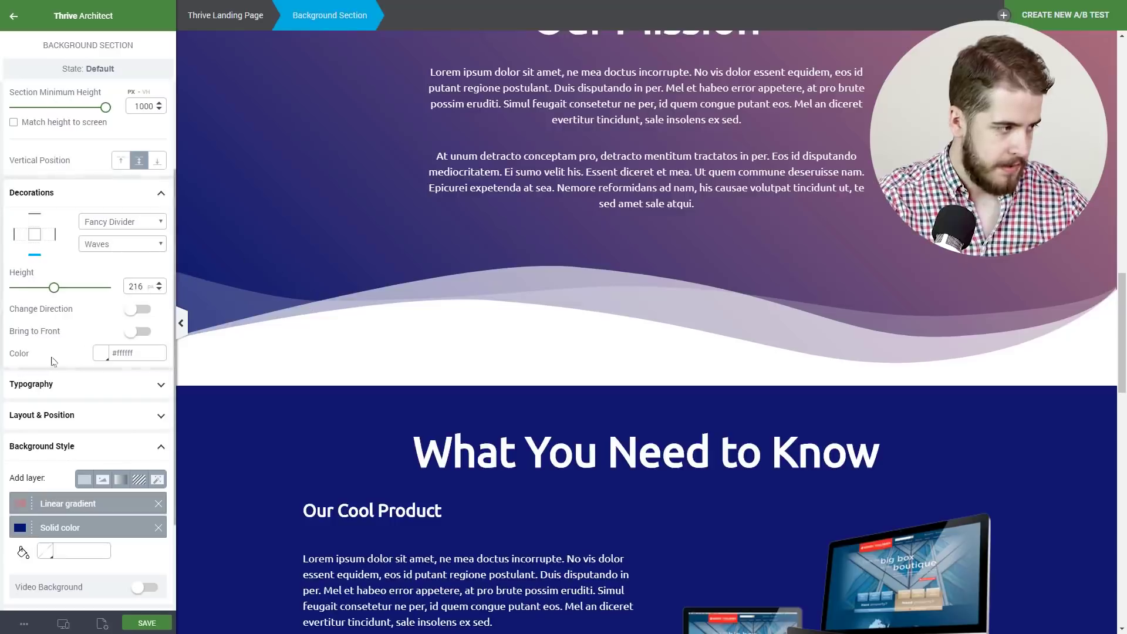
click(101, 353)
triple_click(50, 495)
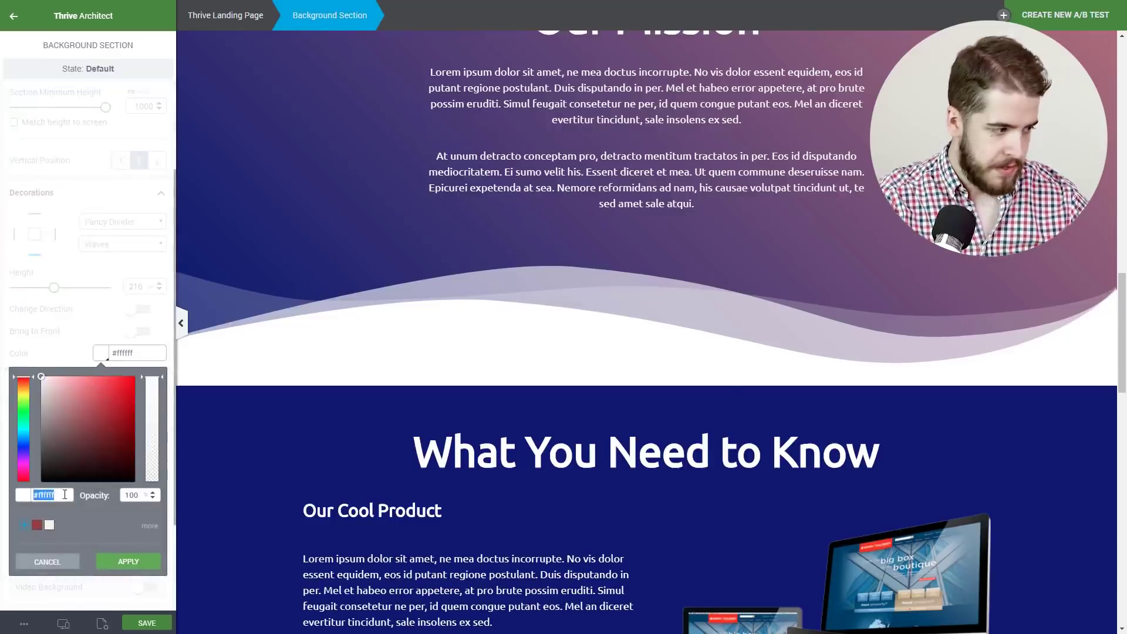
key(ctrl+v)
click(138, 561)
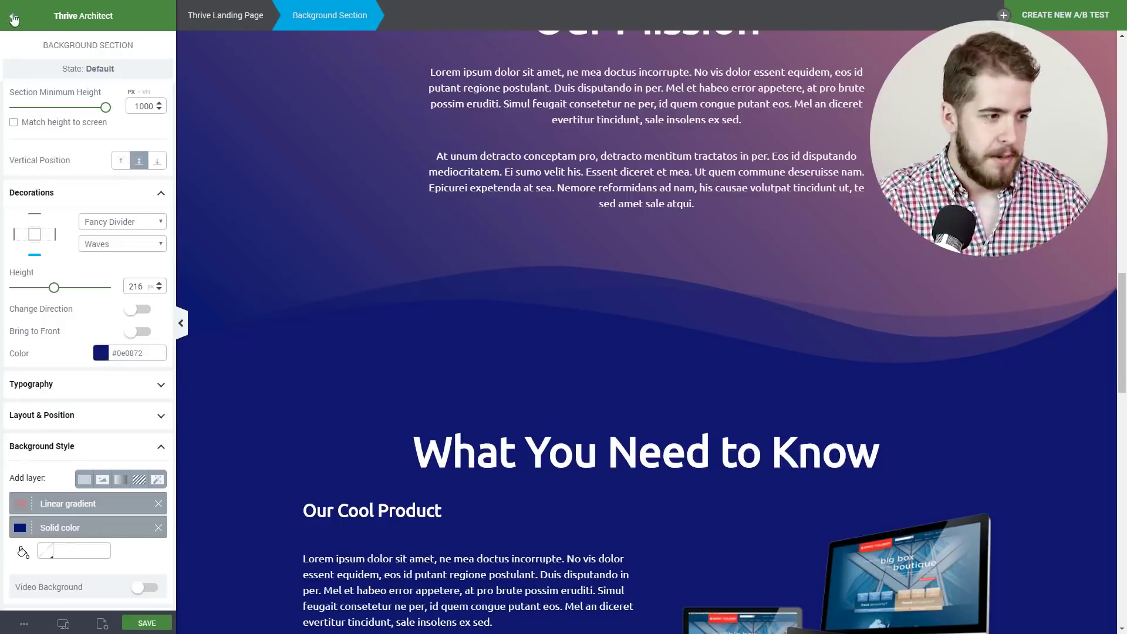
key(Escape)
Examine the wave transition from the Our Mission section into the What You Need to Know section.
scroll(284, 330, up, 3)
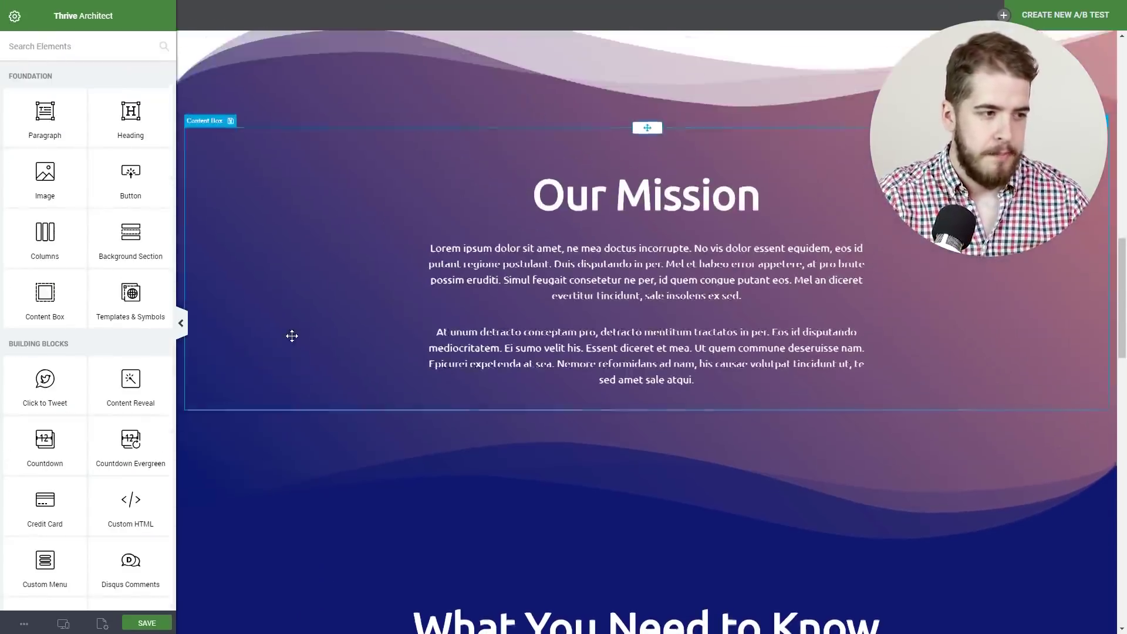
scroll(294, 336, down, 2)
scroll(295, 336, down, 2)
scroll(317, 326, up, 1)
scroll(330, 319, down, 3)
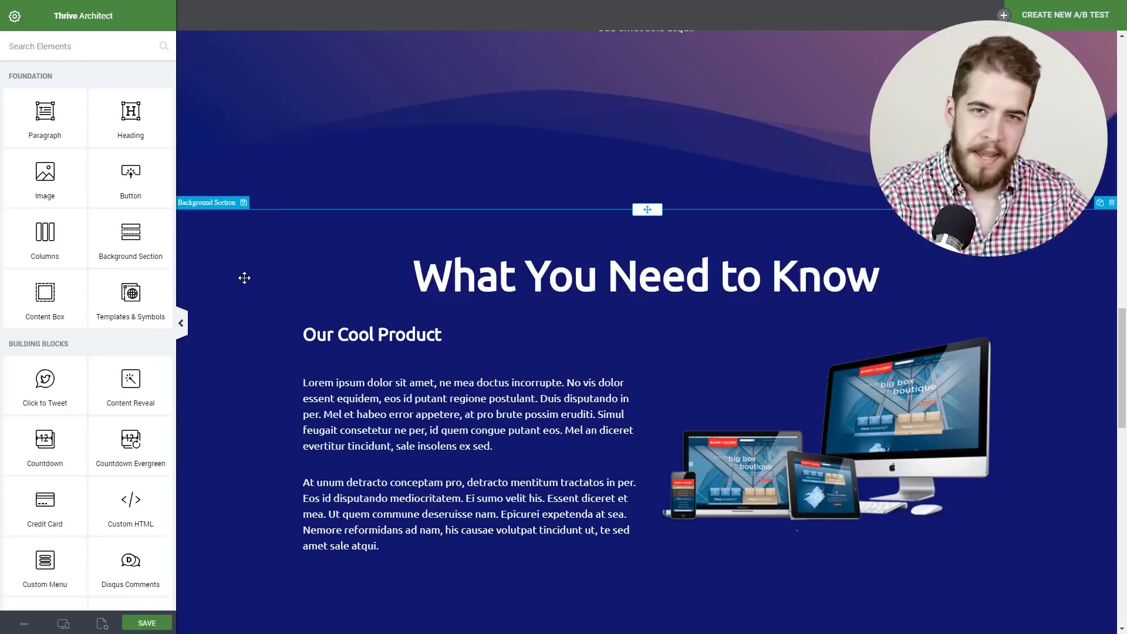
scroll(245, 278, up, 2)
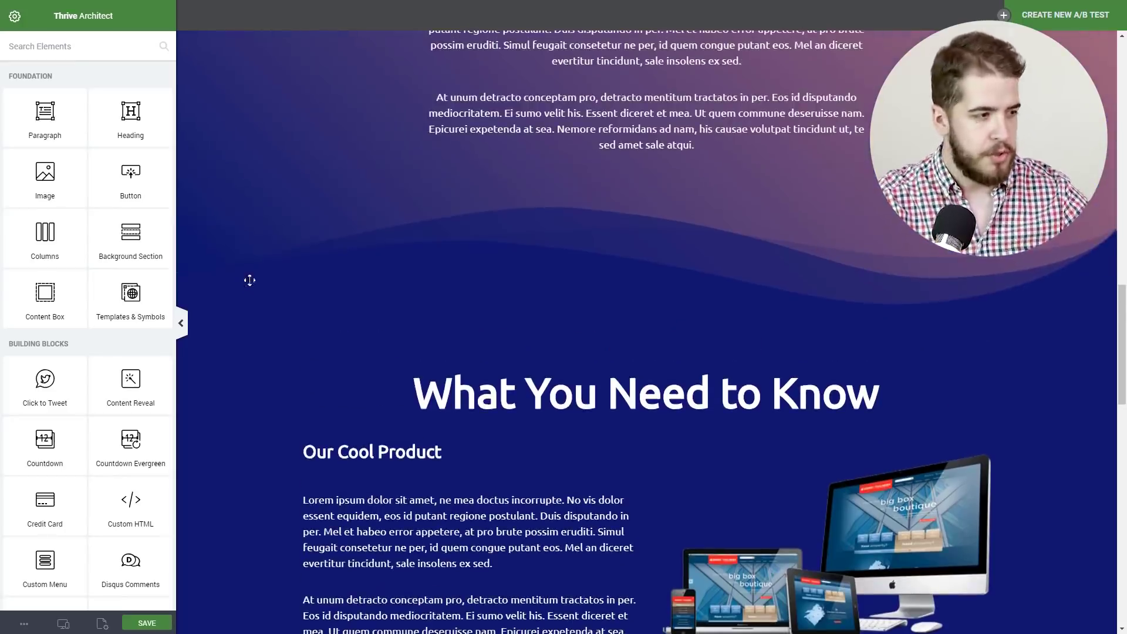
scroll(294, 313, up, 2)
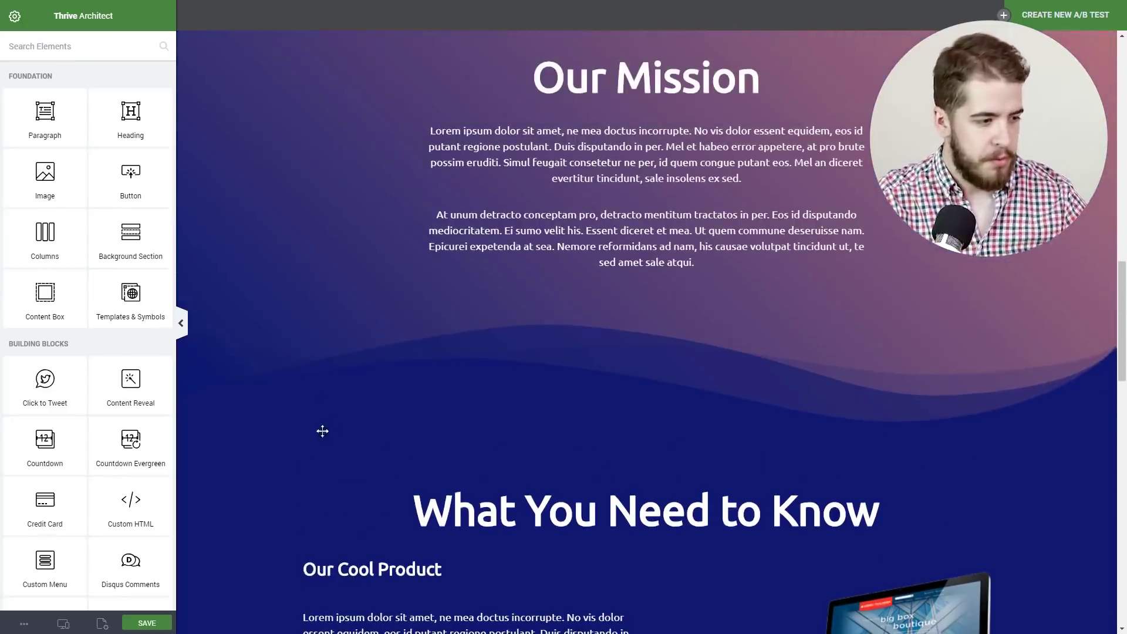
scroll(323, 431, down, 2)
scroll(312, 360, up, 3)
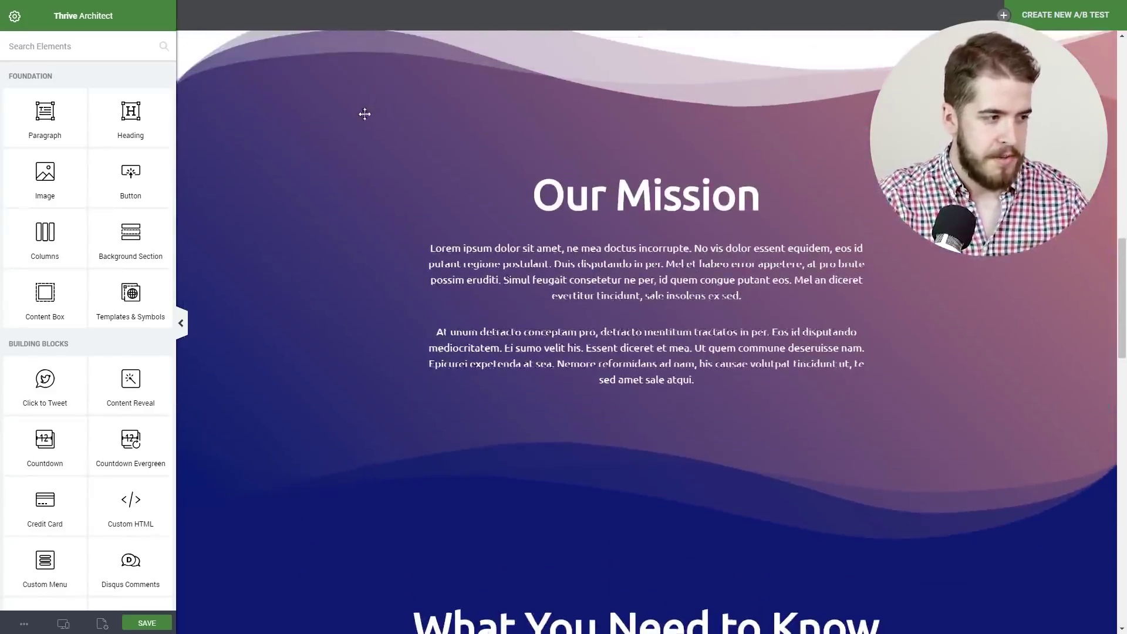
scroll(365, 111, down, 5)
scroll(317, 139, down, 2)
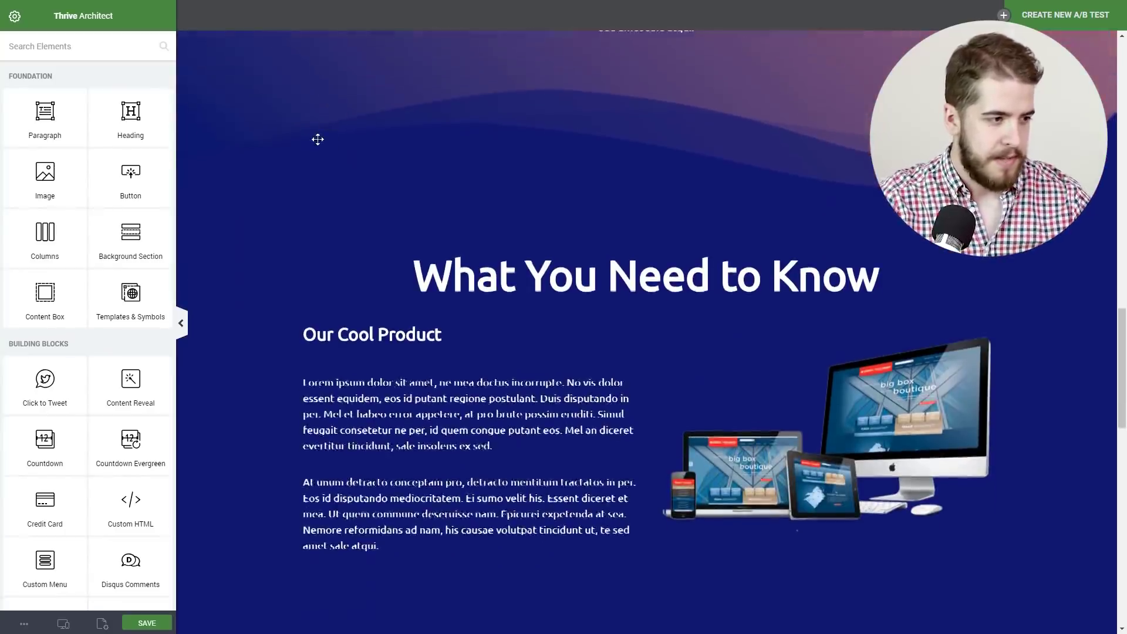
scroll(312, 149, up, 2)
scroll(317, 171, down, 2)
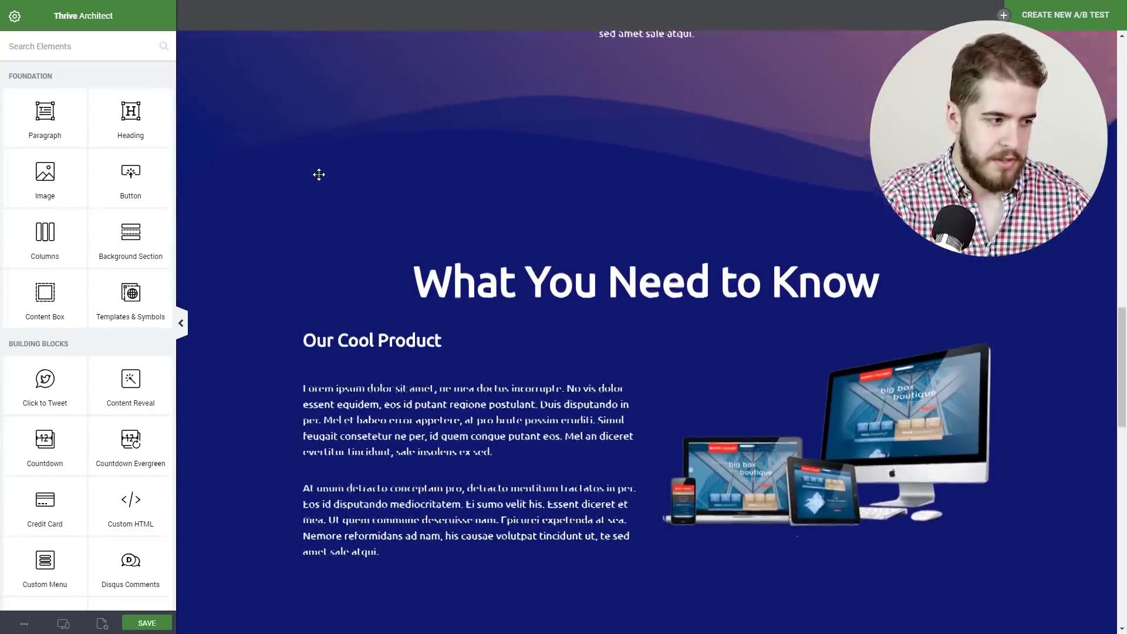
scroll(315, 174, up, 3)
scroll(315, 174, up, 2)
scroll(311, 175, down, 3)
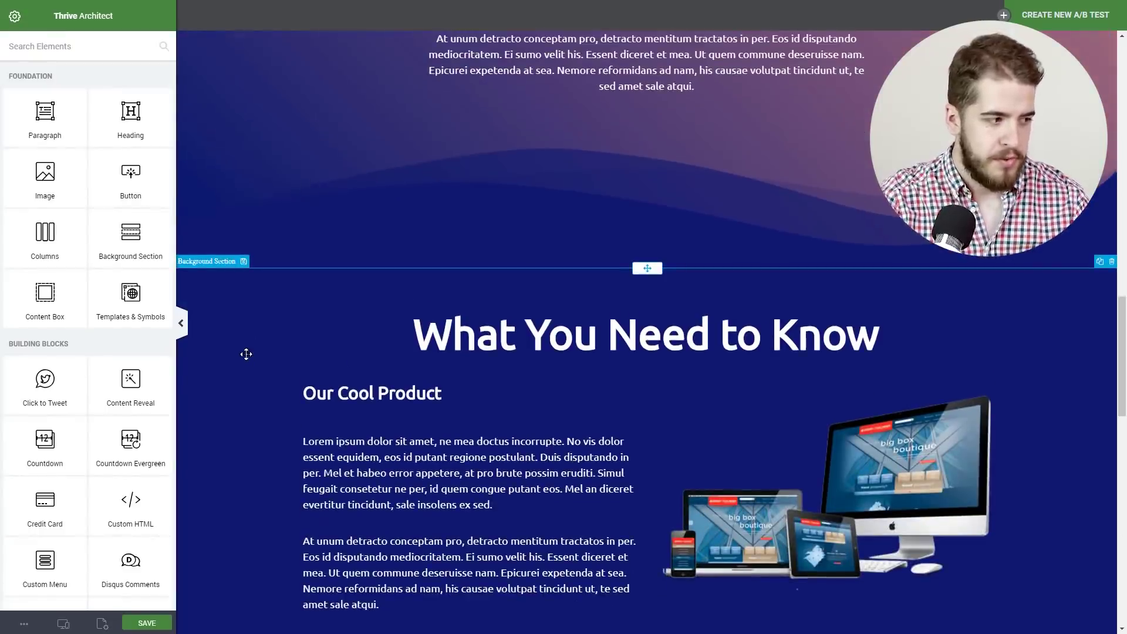
Examine the Our Mission section's bottom divider settings and background layers alongside its transition into the What You Need to Know section.
click(247, 351)
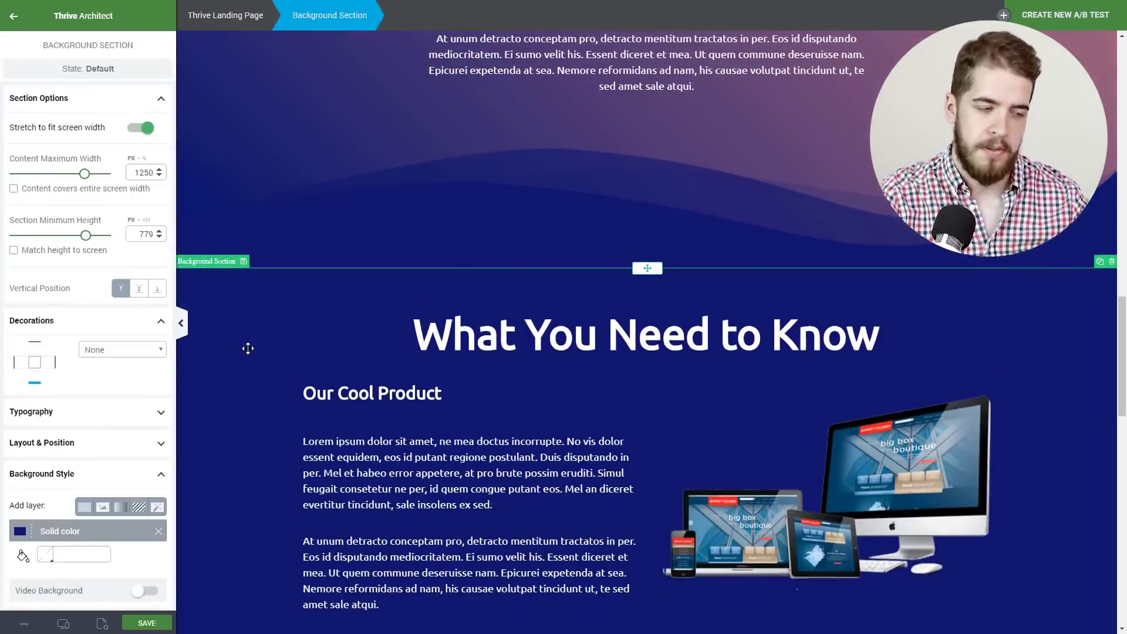
scroll(247, 352, up, 2)
scroll(399, 300, down, 1)
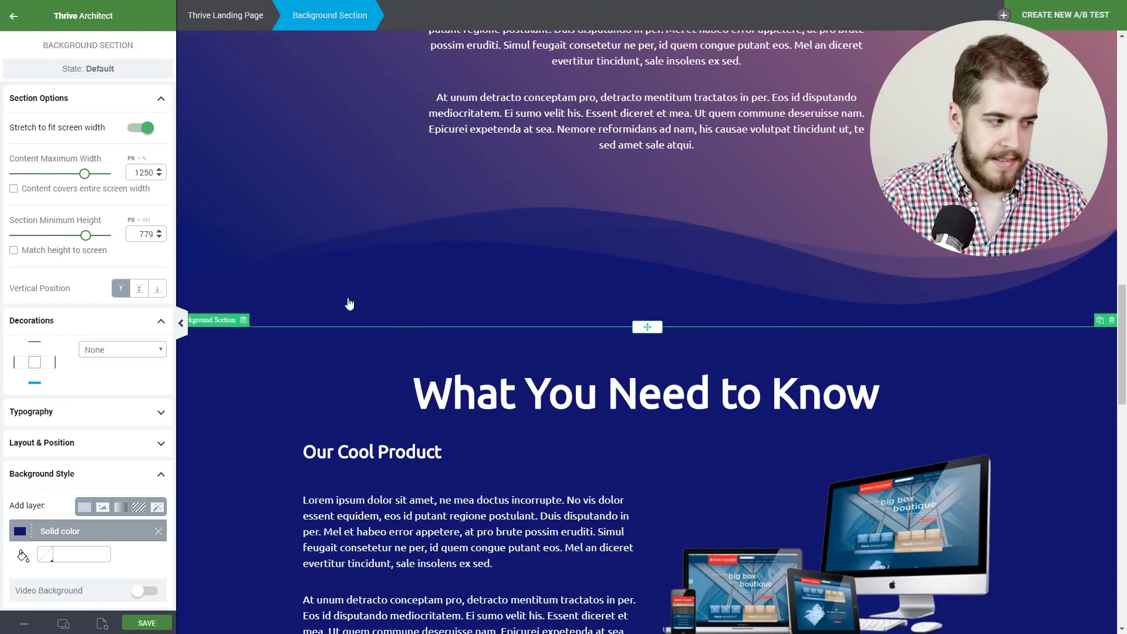
scroll(271, 437, up, 3)
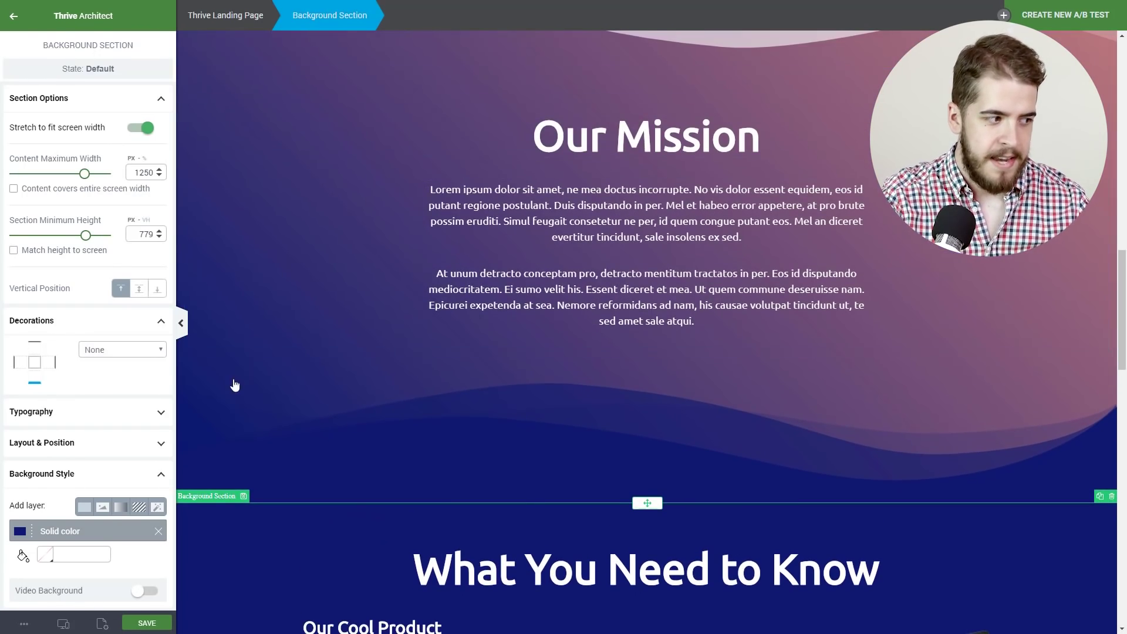
click(302, 346)
scroll(88, 398, down, 3)
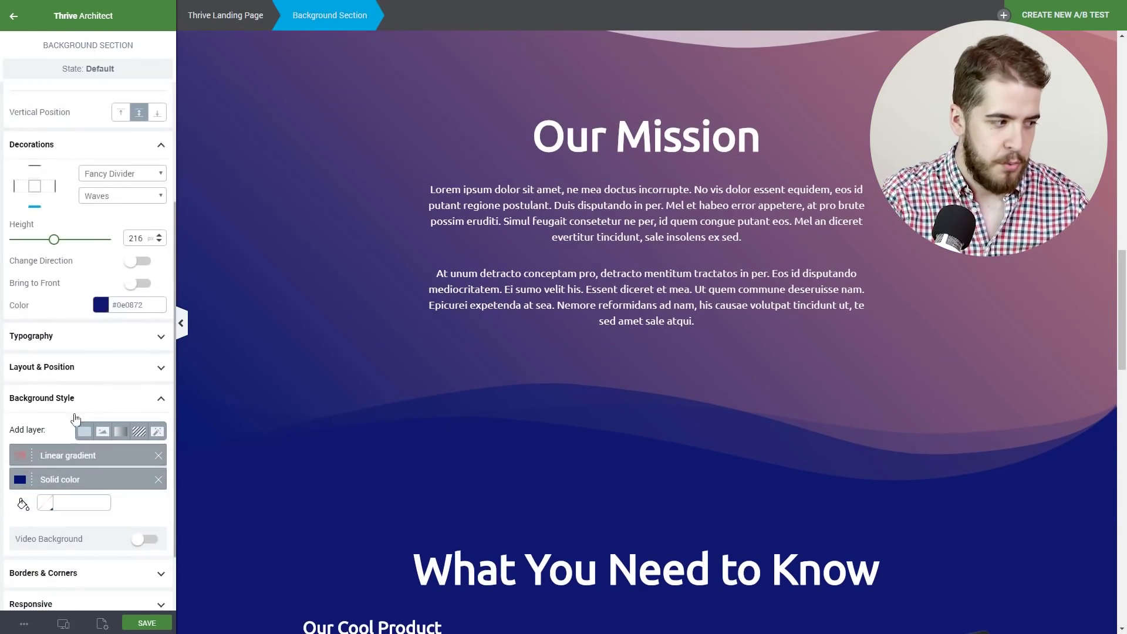
scroll(604, 284, up, 1)
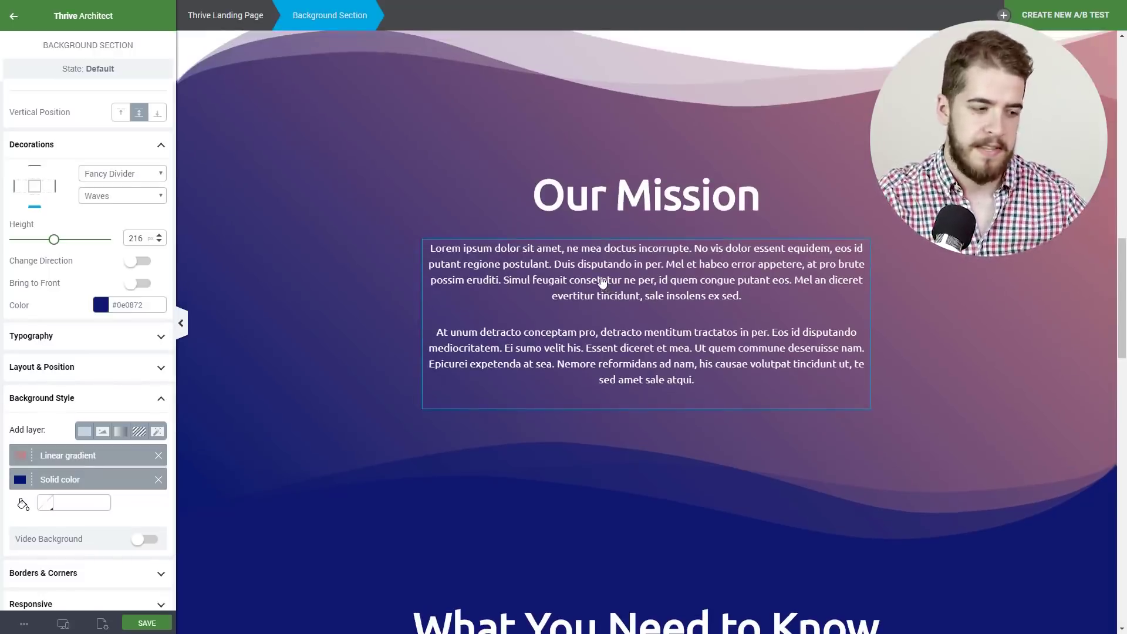
scroll(466, 339, down, 3)
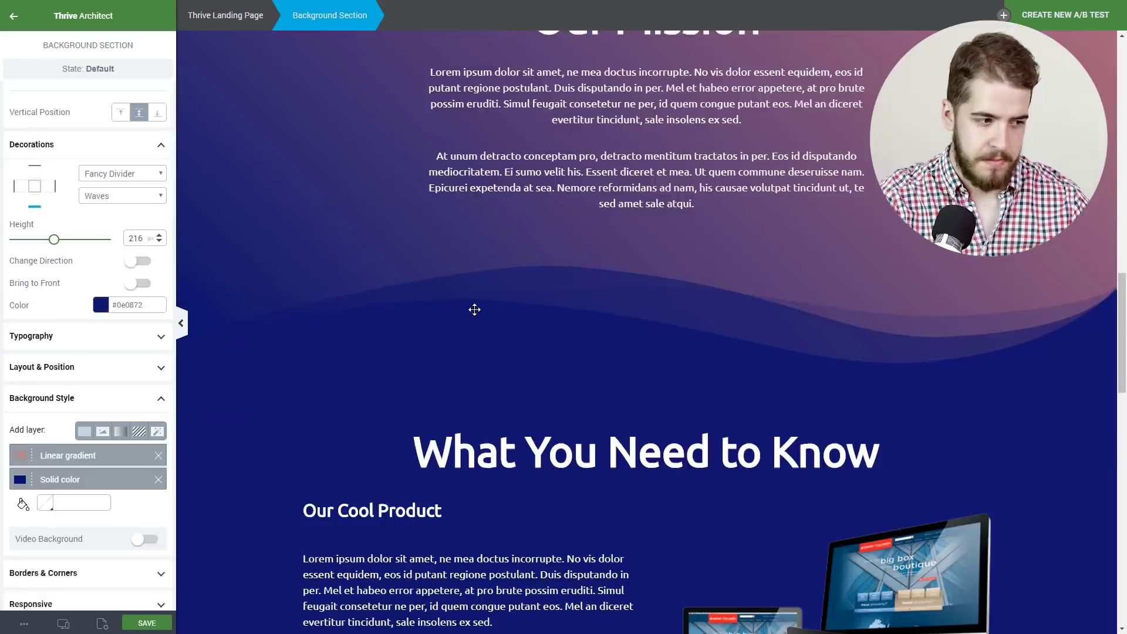
Add an Asymmetrical Fancy Divider to the bottom edge of the What You Need to Know section and slightly increase its height.
scroll(252, 295, down, 8)
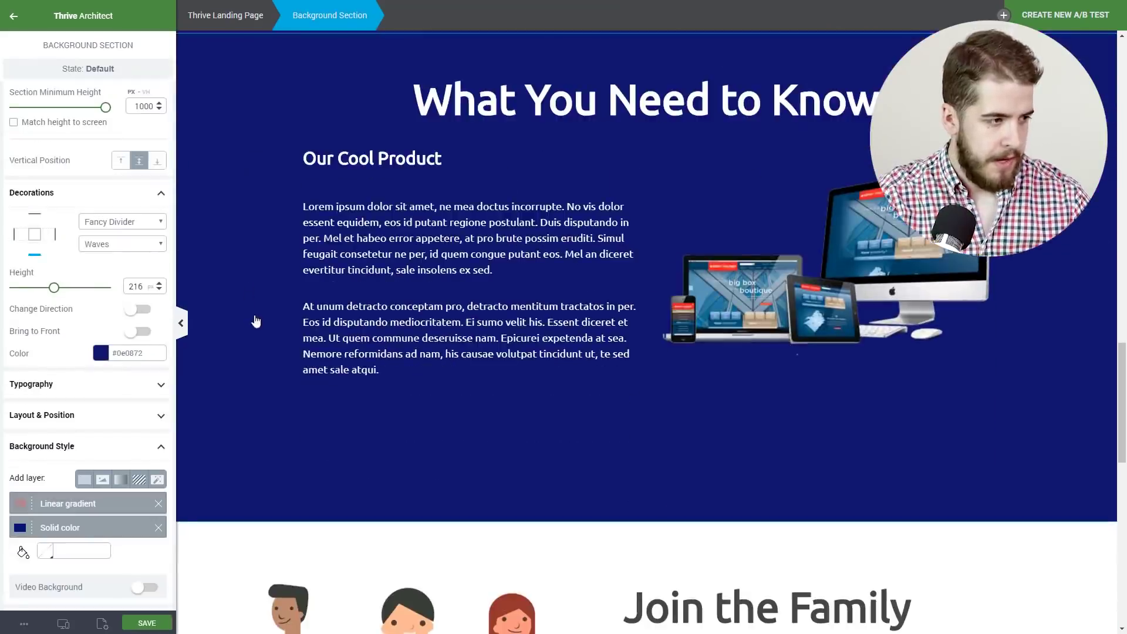
click(252, 315)
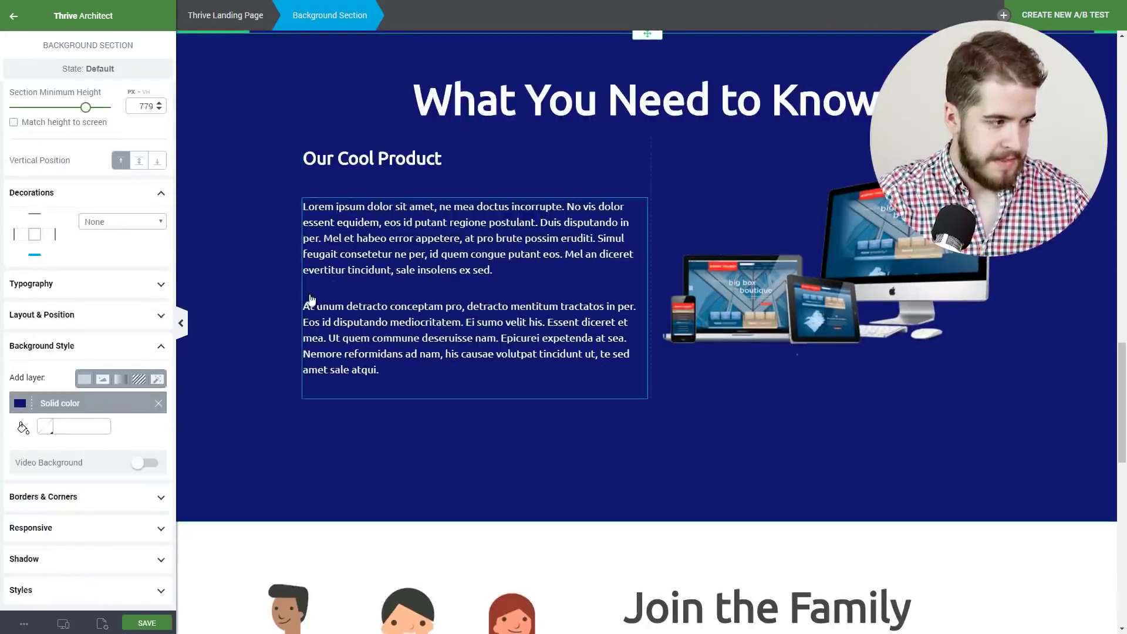
scroll(125, 330, up, 2)
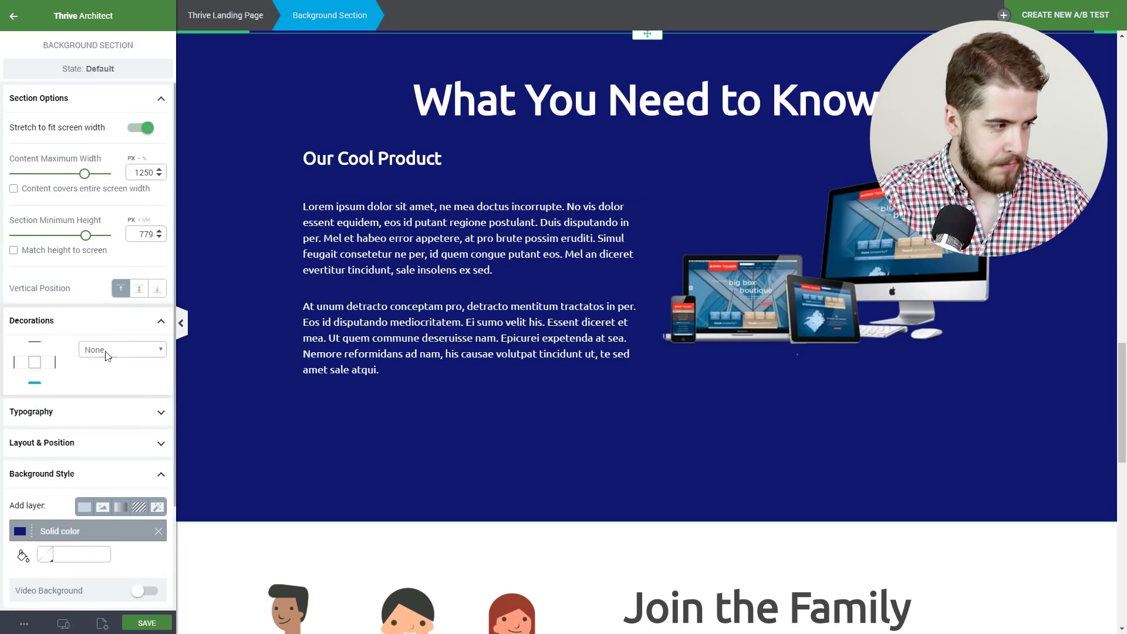
scroll(355, 423, down, 3)
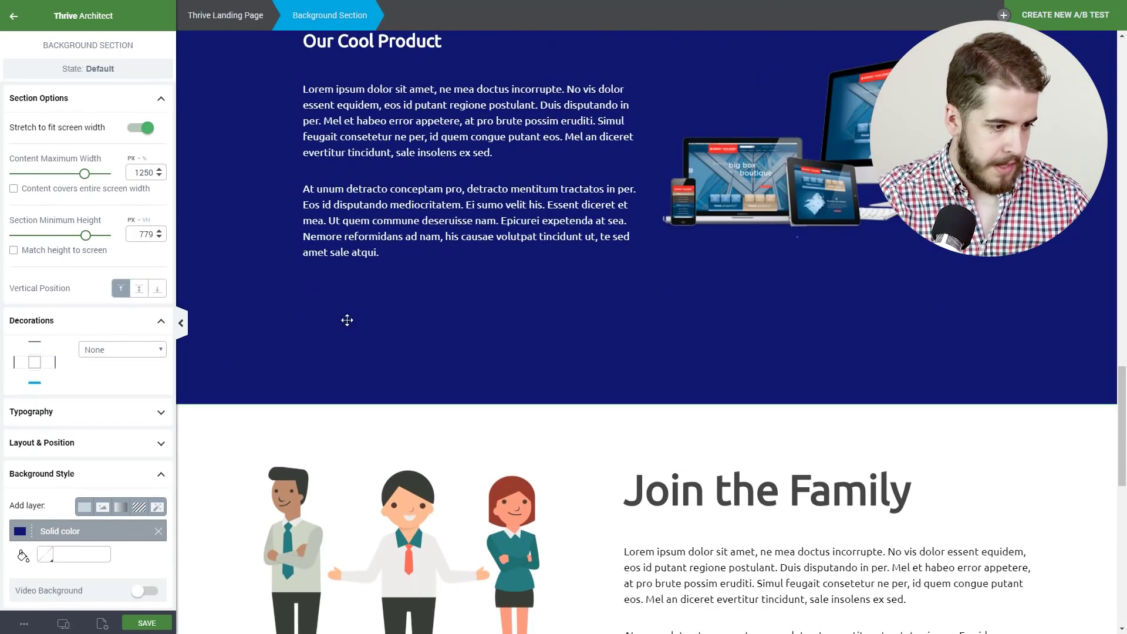
scroll(233, 329, up, 4)
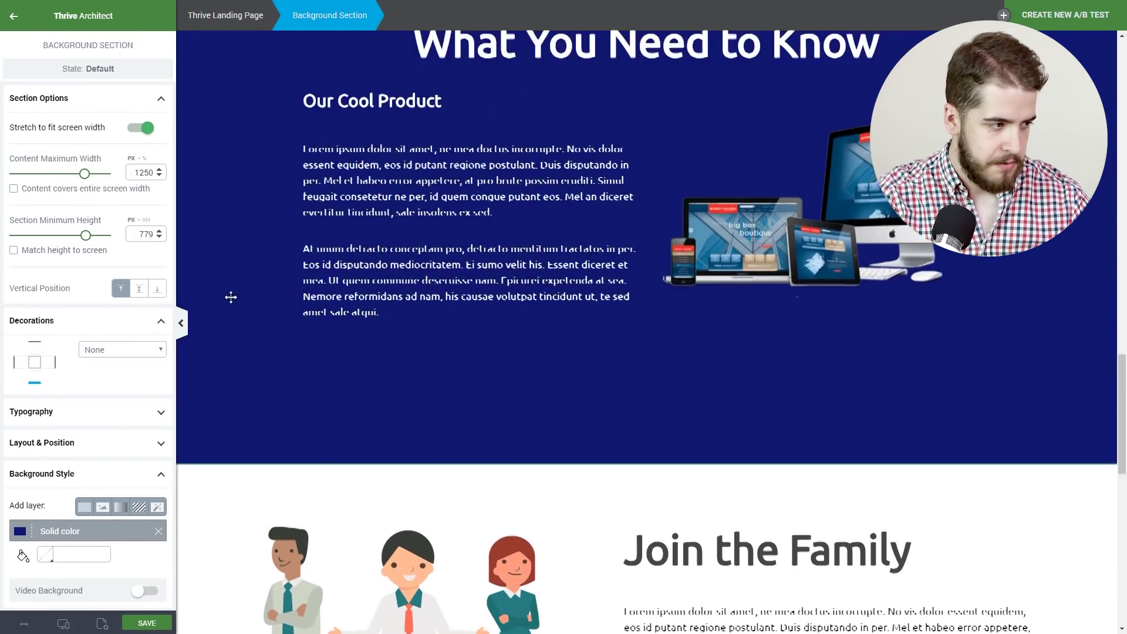
click(131, 350)
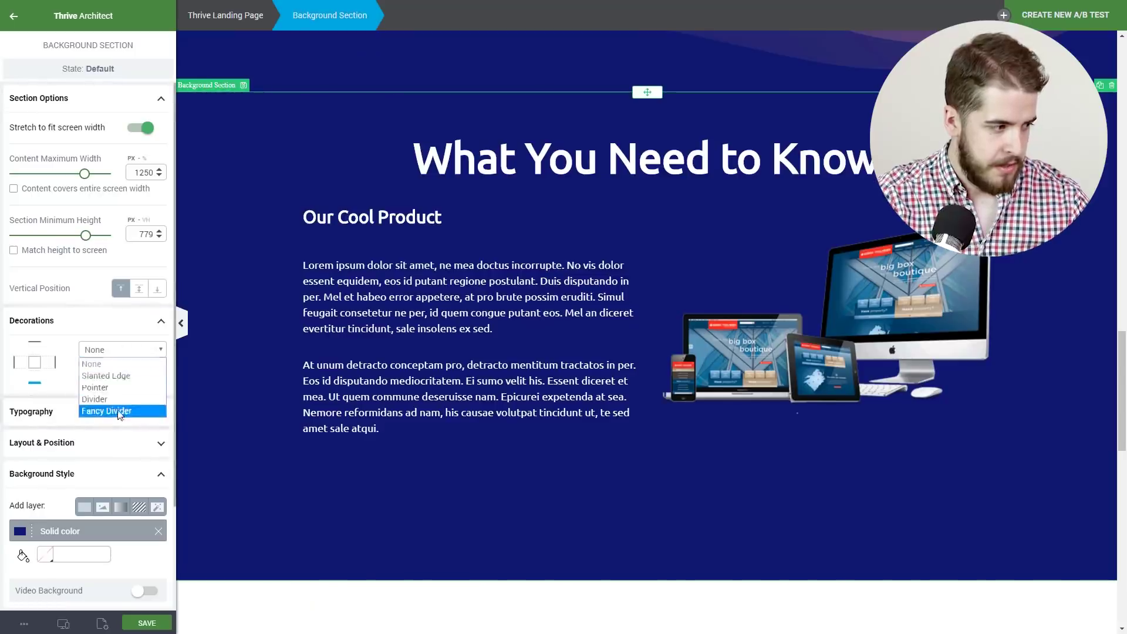
click(132, 412)
click(128, 373)
click(115, 432)
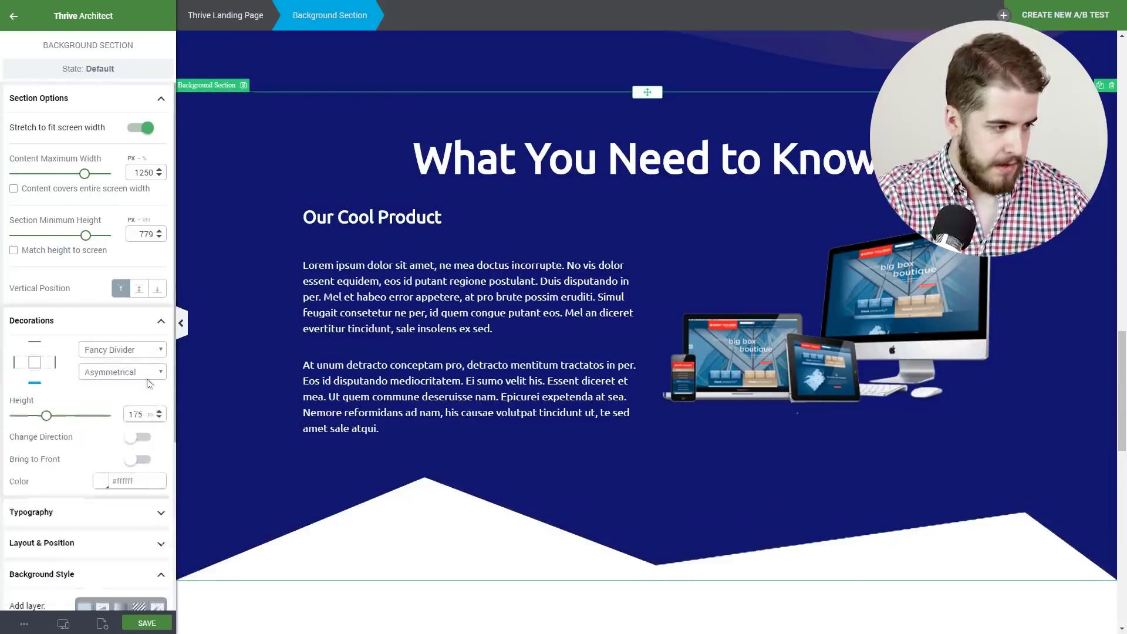
scroll(198, 345, down, 3)
mouse_move(47, 418)
mouse_down()
mouse_move(59, 418)
mouse_move(48, 418)
mouse_up()
click(15, 20)
Add a light mint solid color layer, #d7fff3, to the Join the Family section's background.
scroll(250, 253, down, 2)
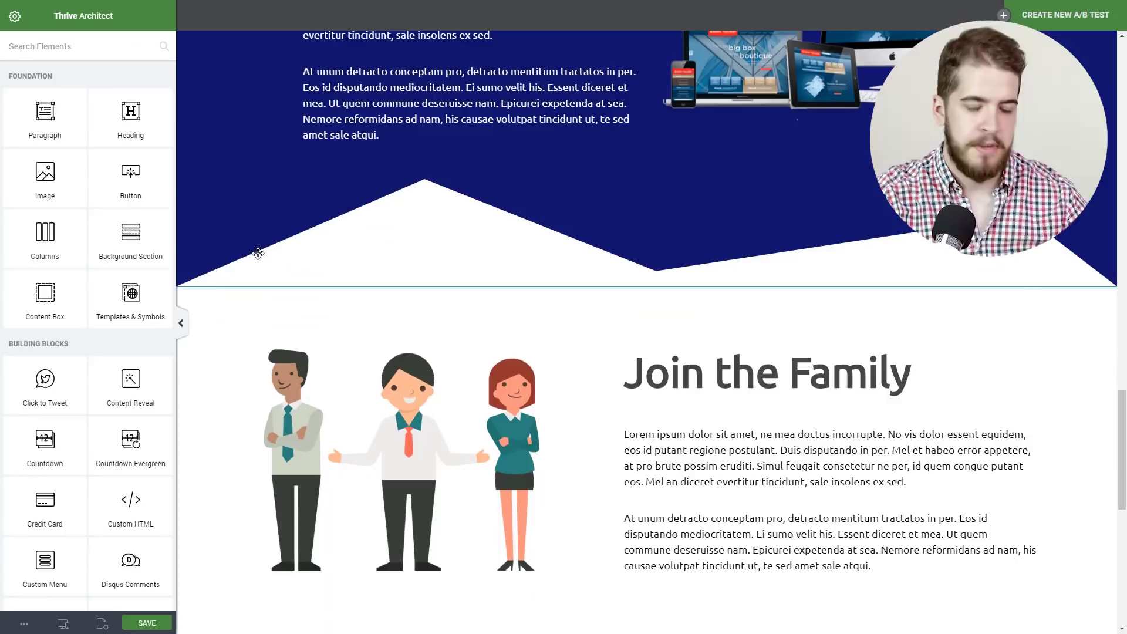
scroll(257, 263, up, 3)
scroll(236, 264, down, 3)
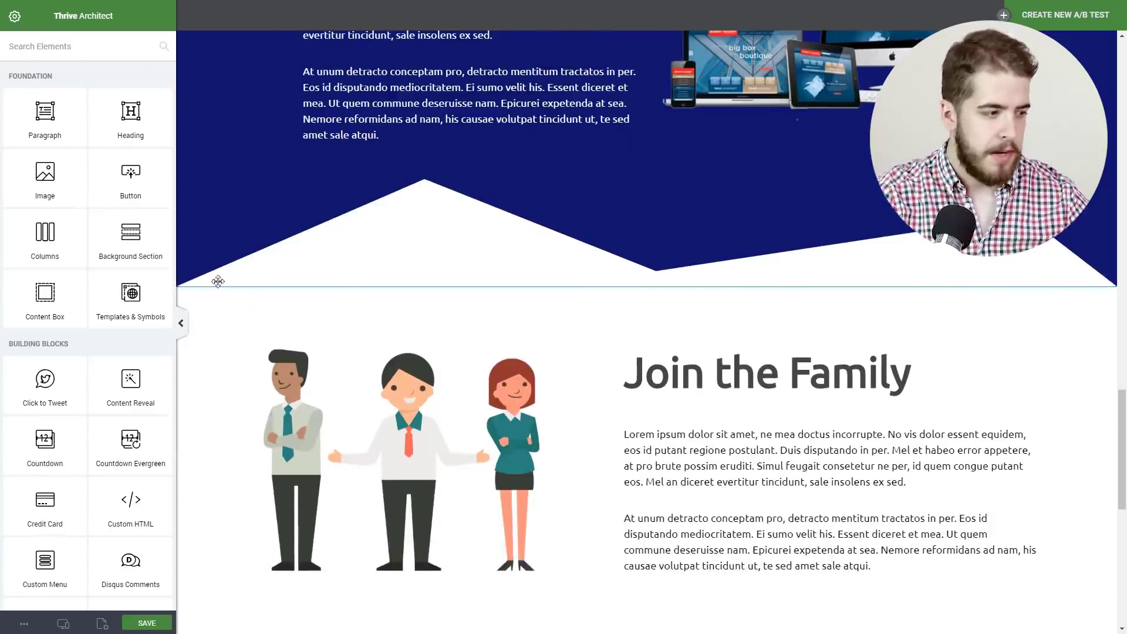
scroll(224, 287, down, 1)
scroll(252, 487, down, 2)
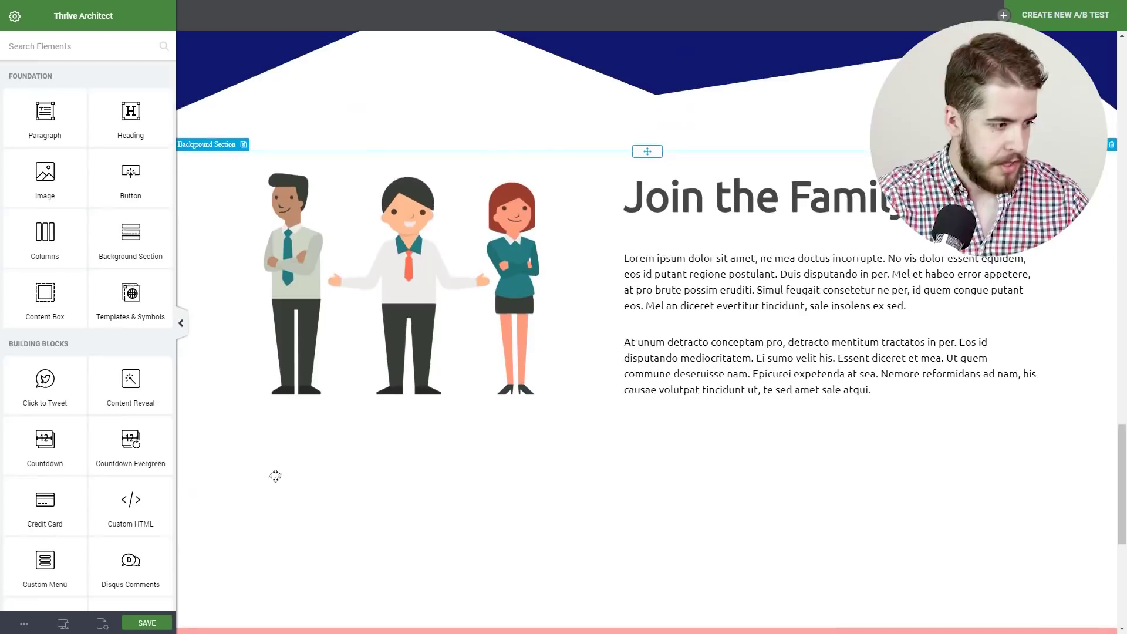
click(378, 482)
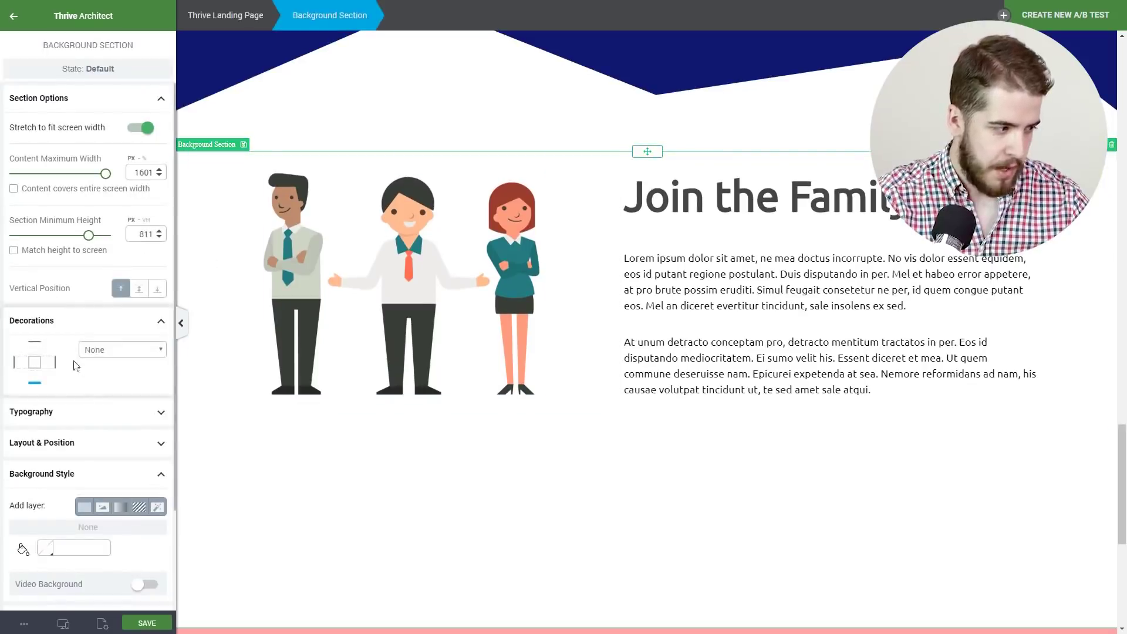
scroll(75, 363, down, 1)
scroll(75, 364, down, 1)
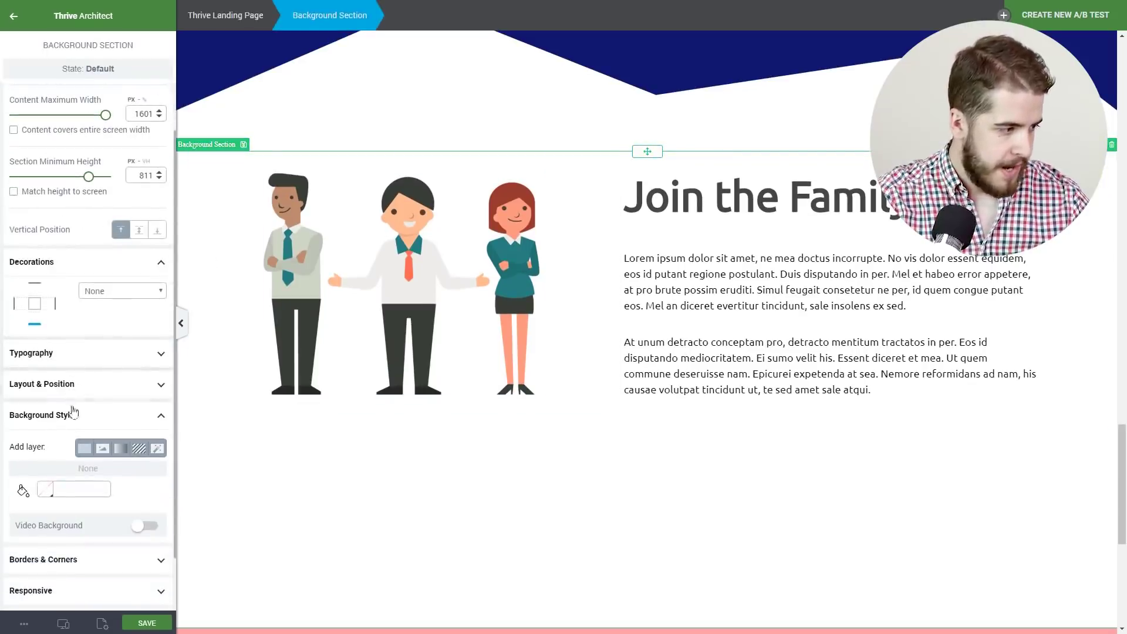
click(83, 456)
drag(56, 413, 55, 413)
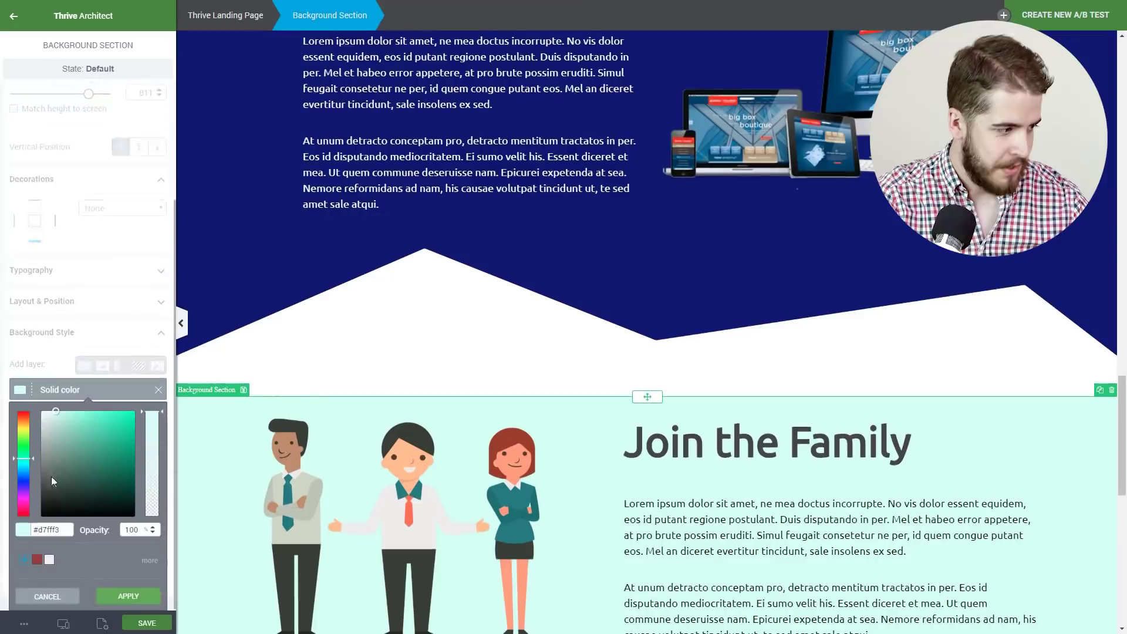
click(147, 596)
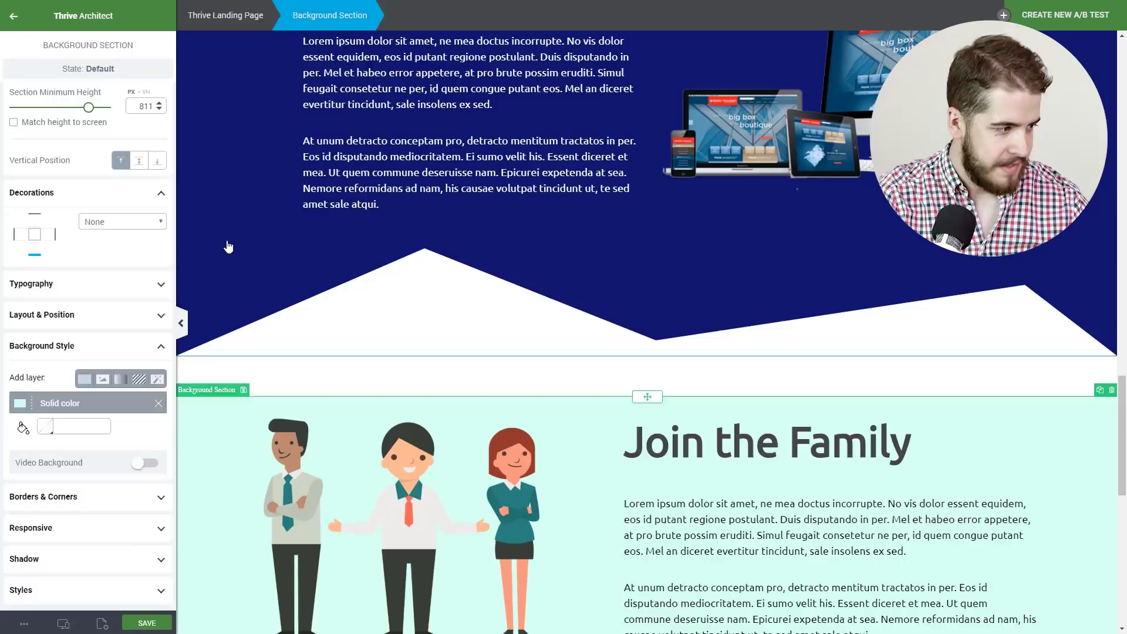
Match the What You Need to Know section's bottom divider to the mint background and close the gap below it with a -72 top margin.
click(228, 246)
key(Escape)
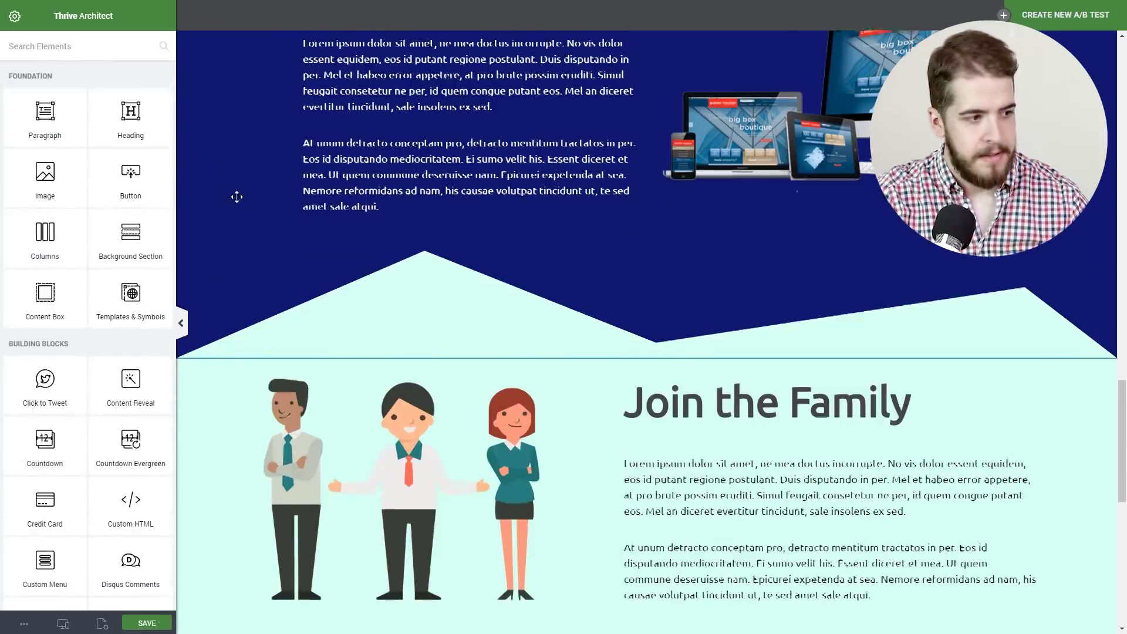
scroll(236, 197, up, 2)
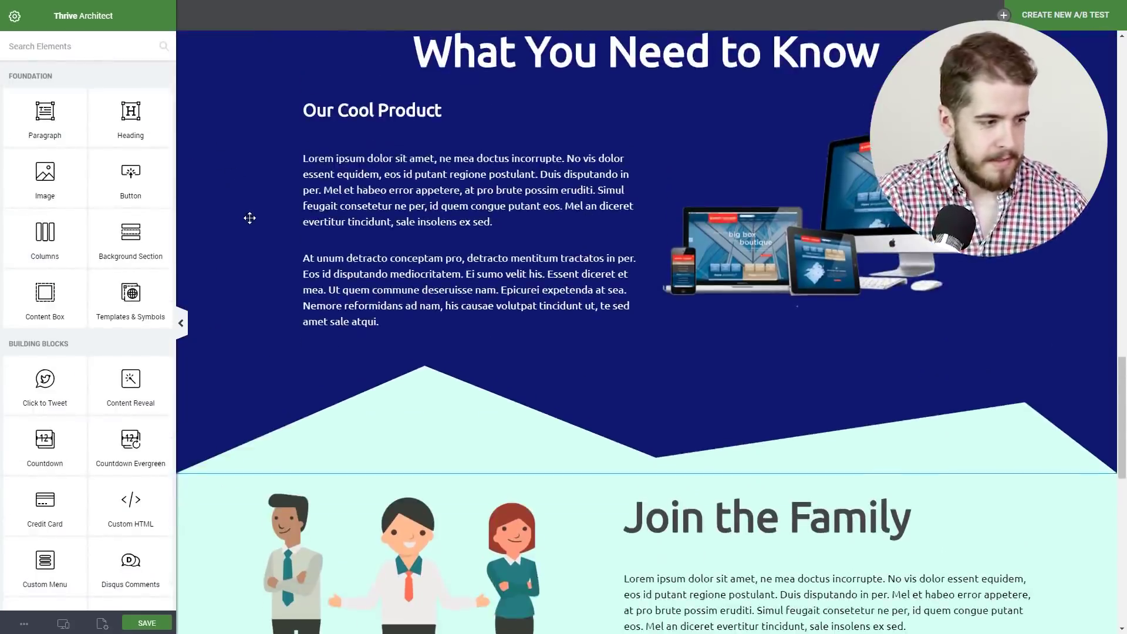
scroll(249, 218, down, 1)
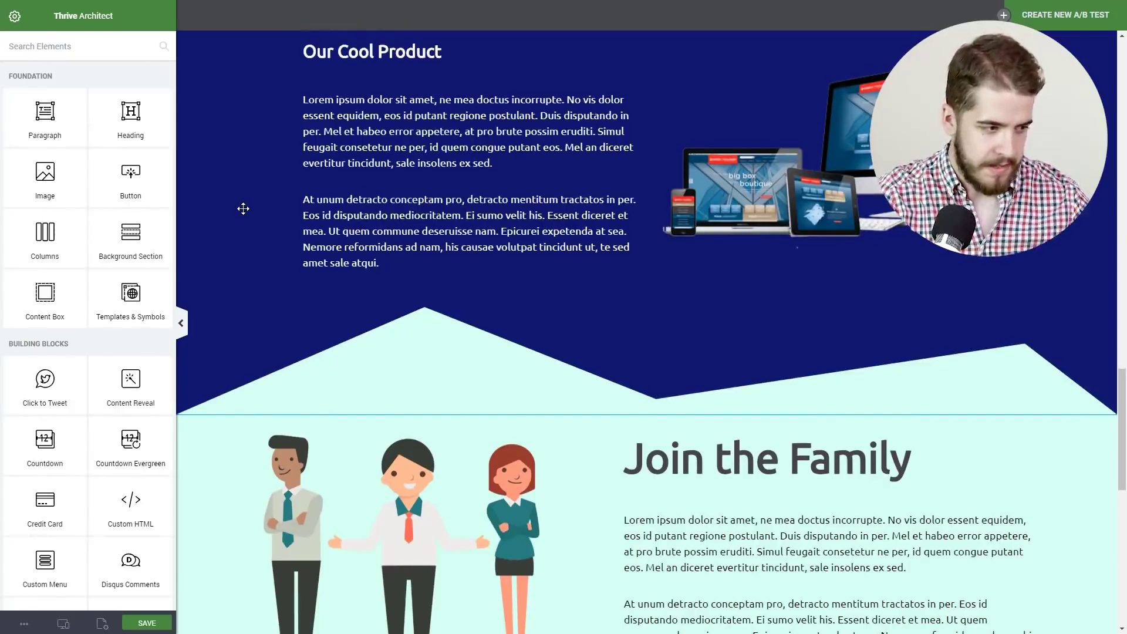
Add a City skyline Fancy Divider to the bottom edge of the Join the Family section.
scroll(241, 209, down, 3)
scroll(222, 171, down, 2)
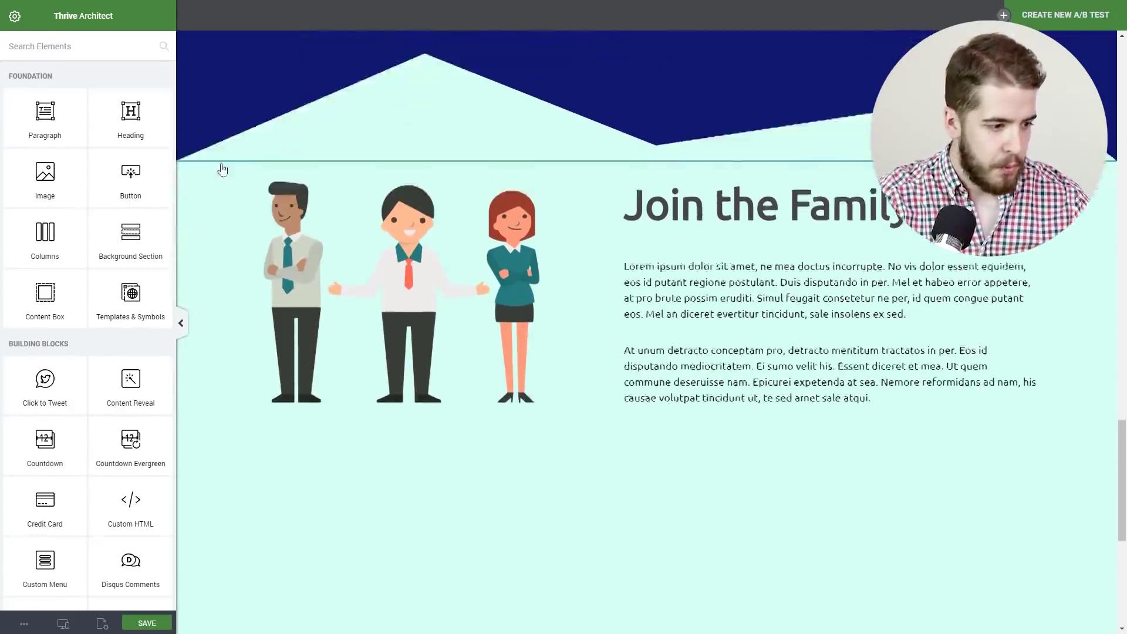
click(362, 503)
scroll(98, 353, down, 6)
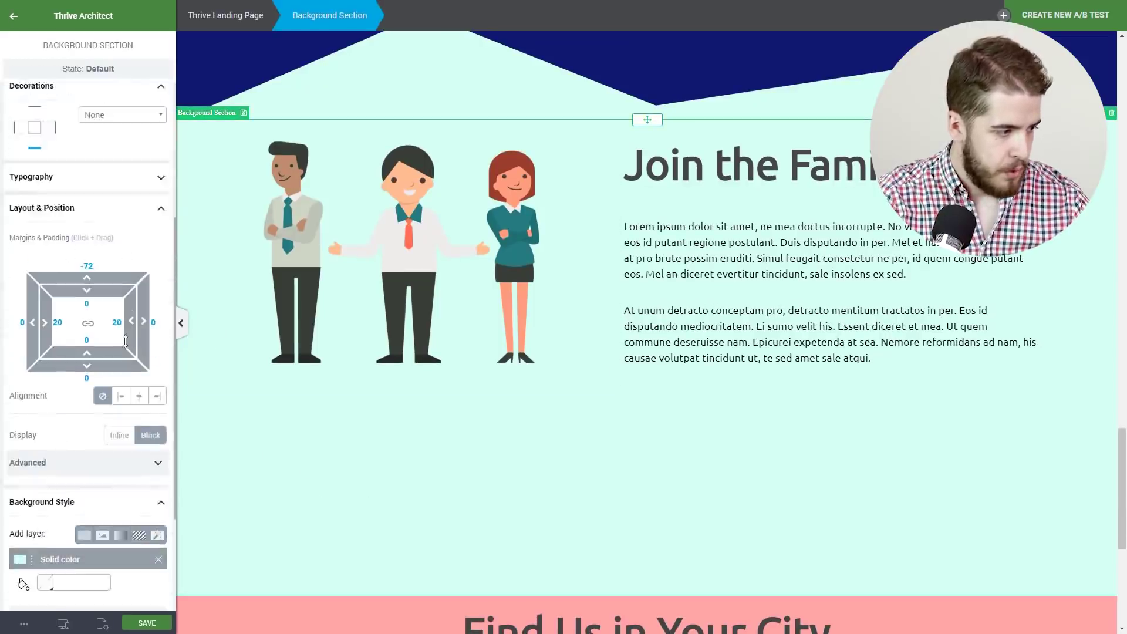
scroll(98, 352, up, 6)
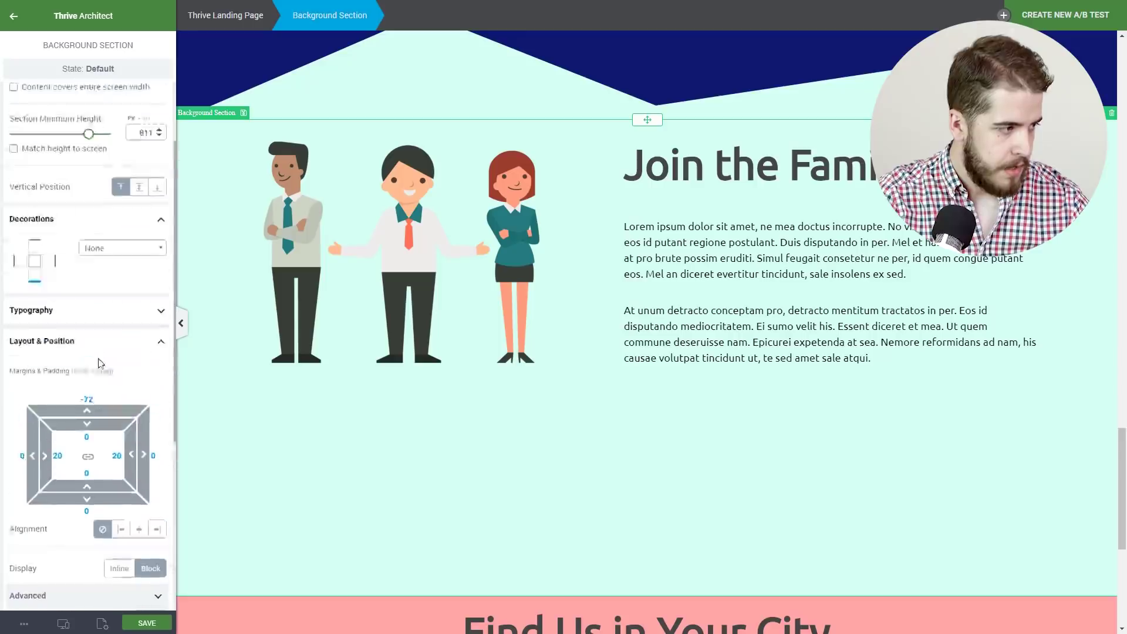
click(115, 352)
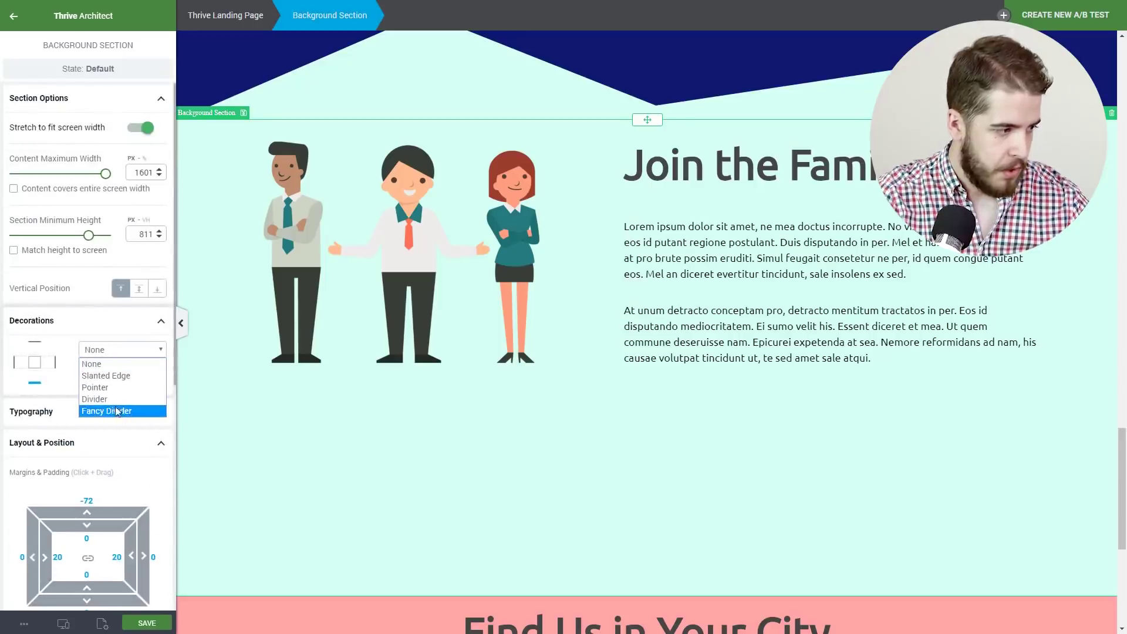
click(117, 413)
scroll(282, 388, down, 1)
scroll(304, 388, down, 3)
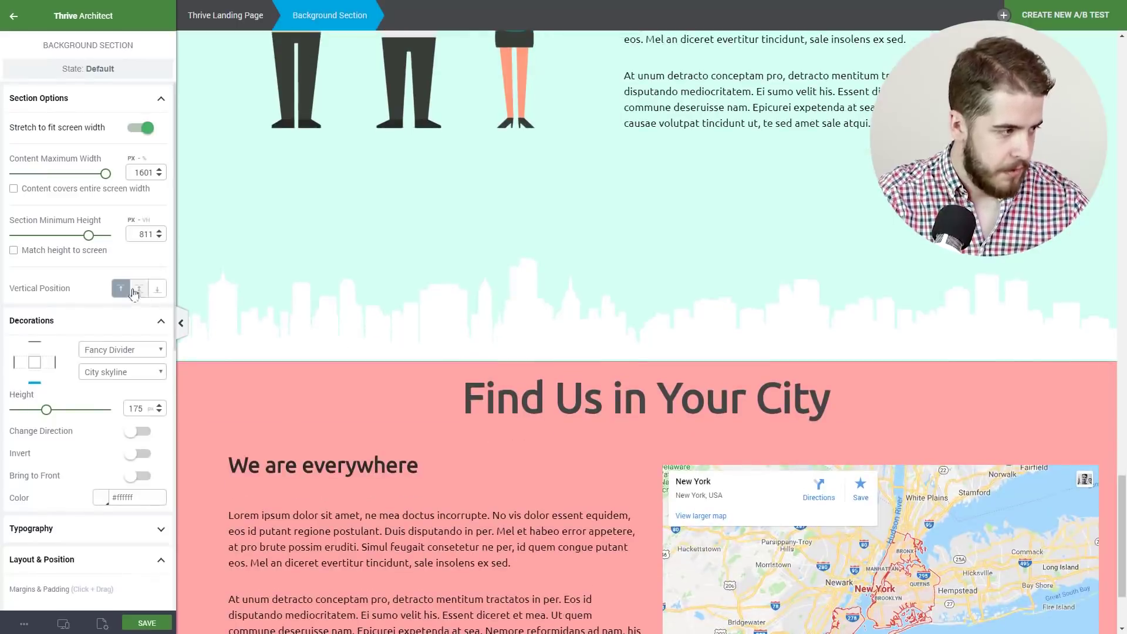
Increase the height of the Join the Family section's City skyline divider to about 267 px.
scroll(323, 277, down, 2)
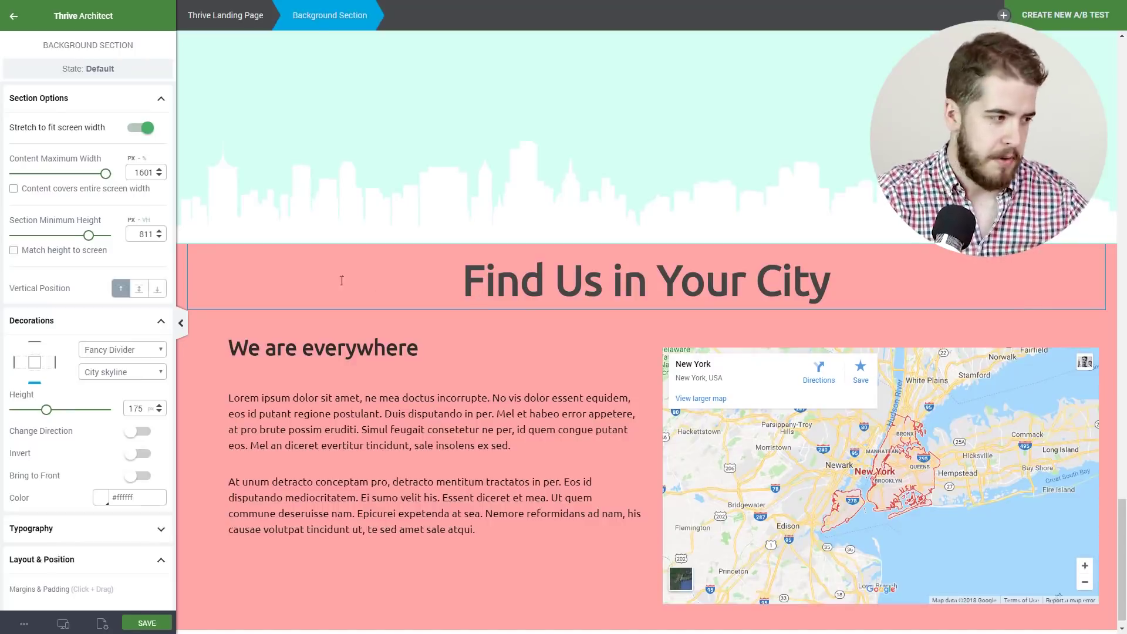
scroll(332, 283, up, 1)
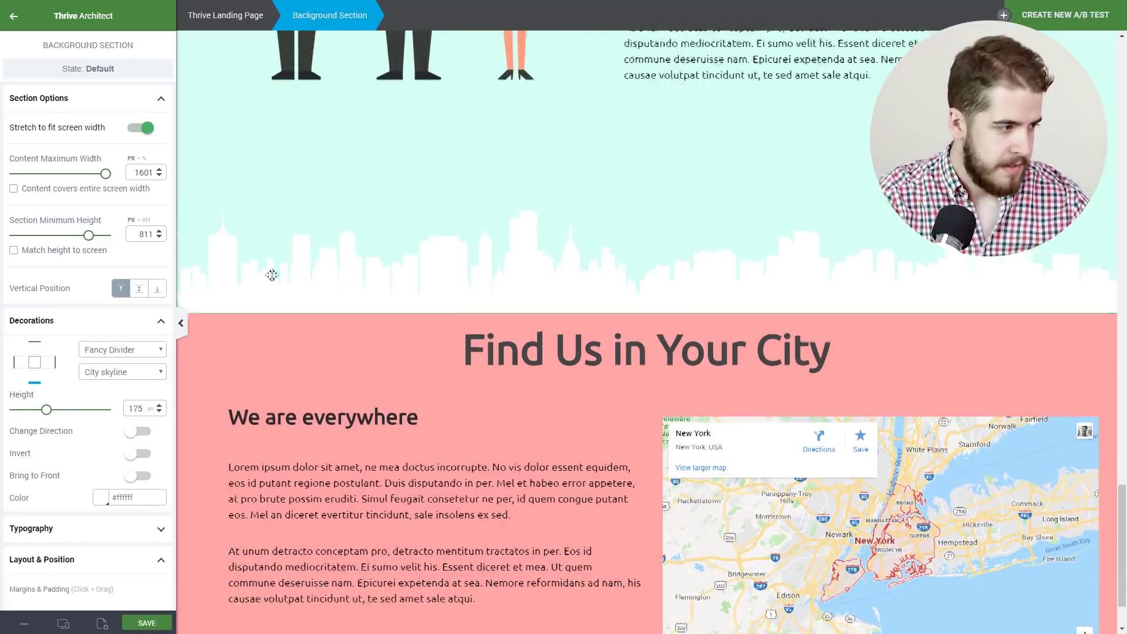
scroll(267, 275, up, 1)
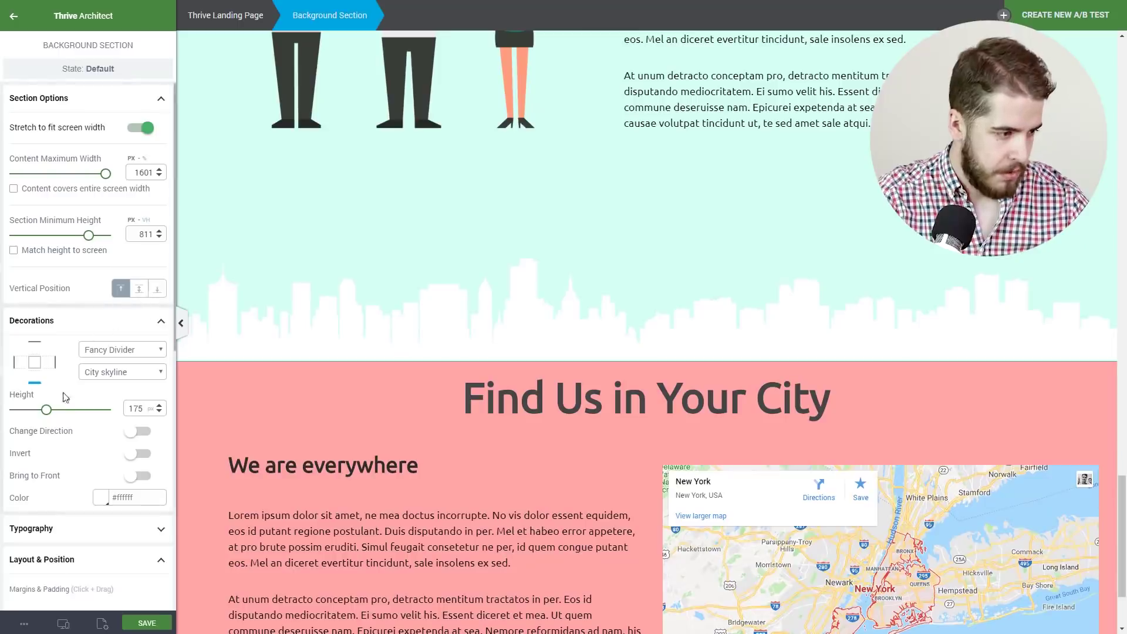
drag(48, 414, 65, 418)
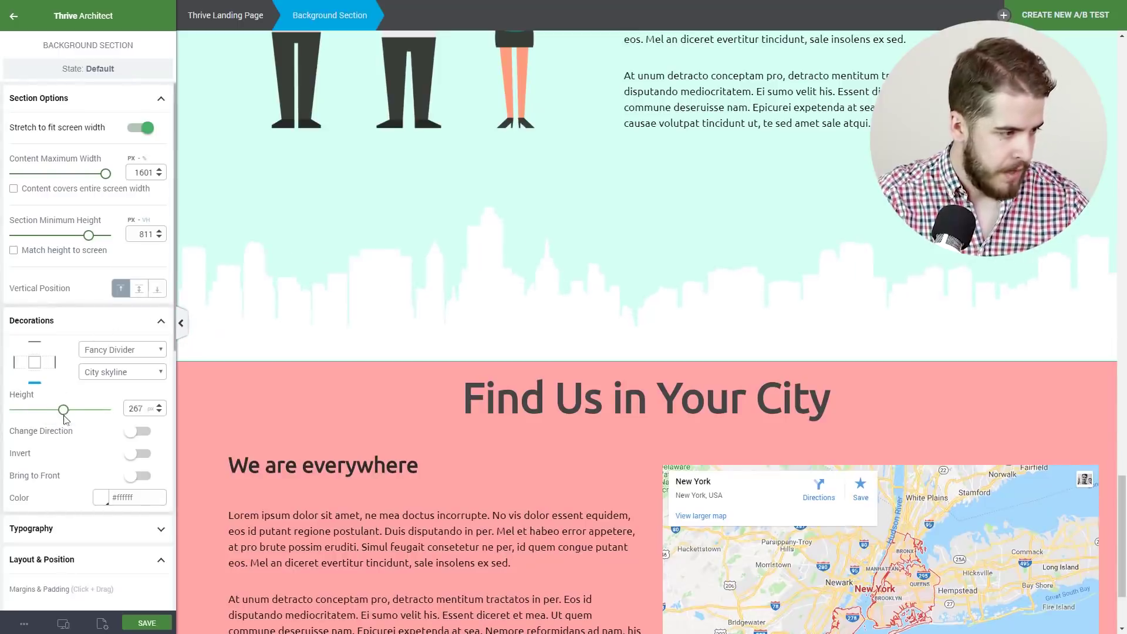
Copy the hex code of the Find Us in Your City section's solid background color and close the color picker.
click(181, 462)
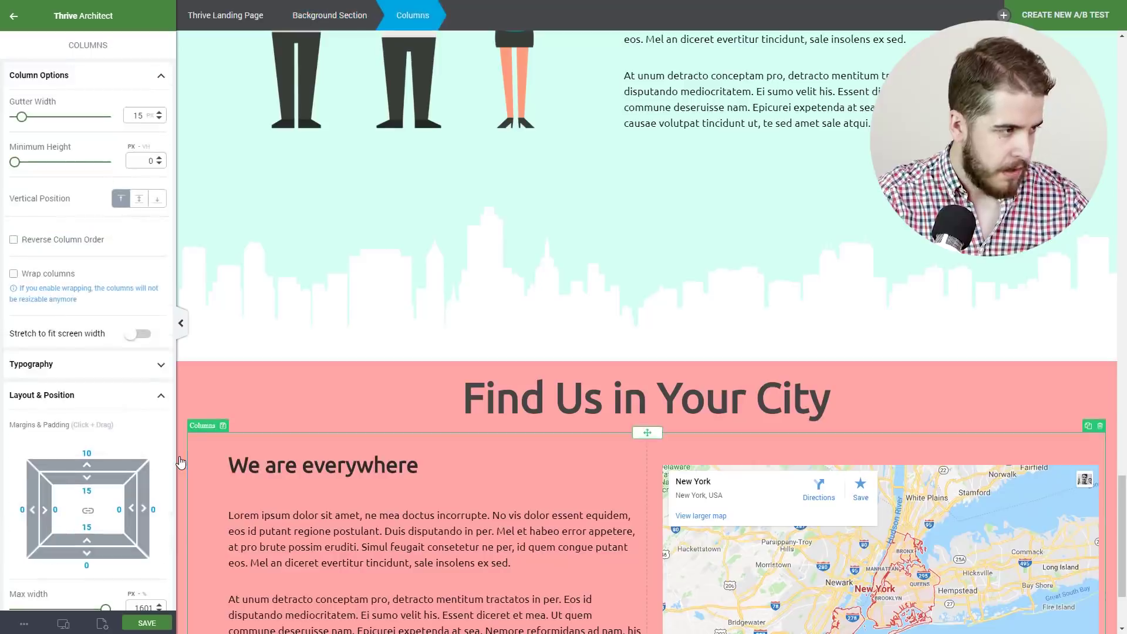
click(312, 14)
scroll(107, 341, down, 5)
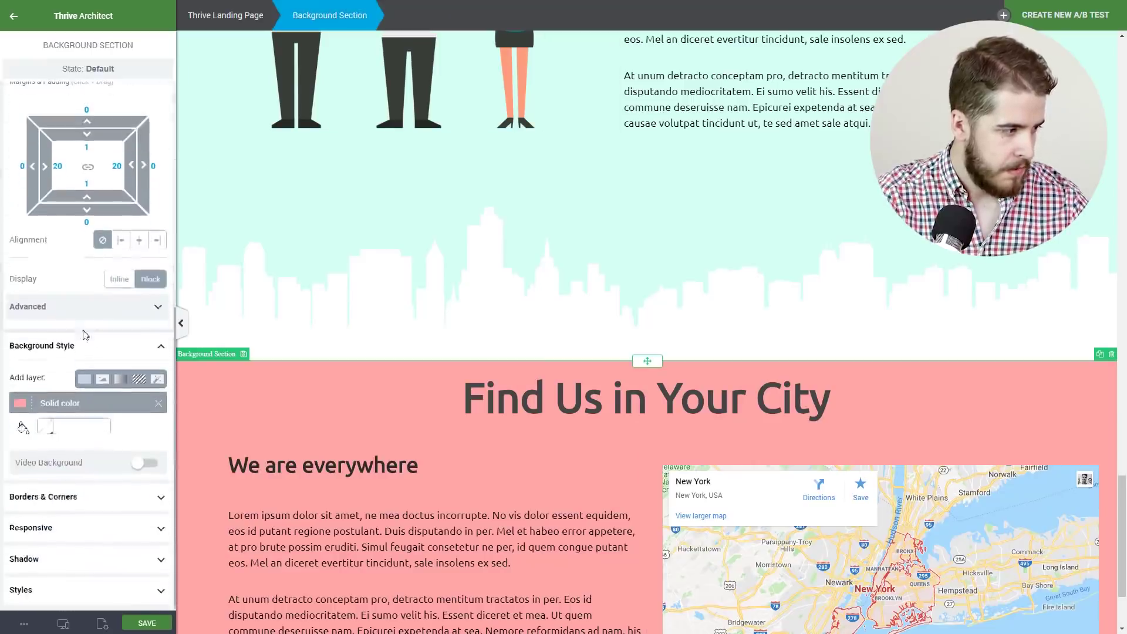
click(59, 389)
click(65, 532)
key(ctrl+c)
click(141, 597)
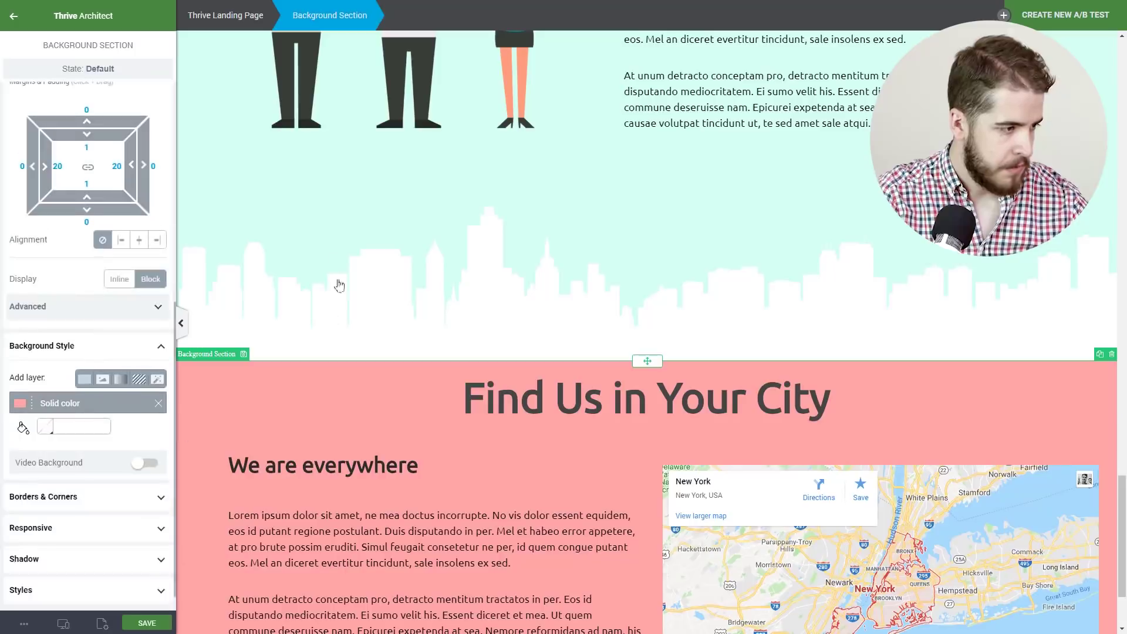
Recolor the Join the Family section's City skyline divider with the copied pink of the Find Us in Your City section.
click(303, 260)
scroll(124, 266, up, 5)
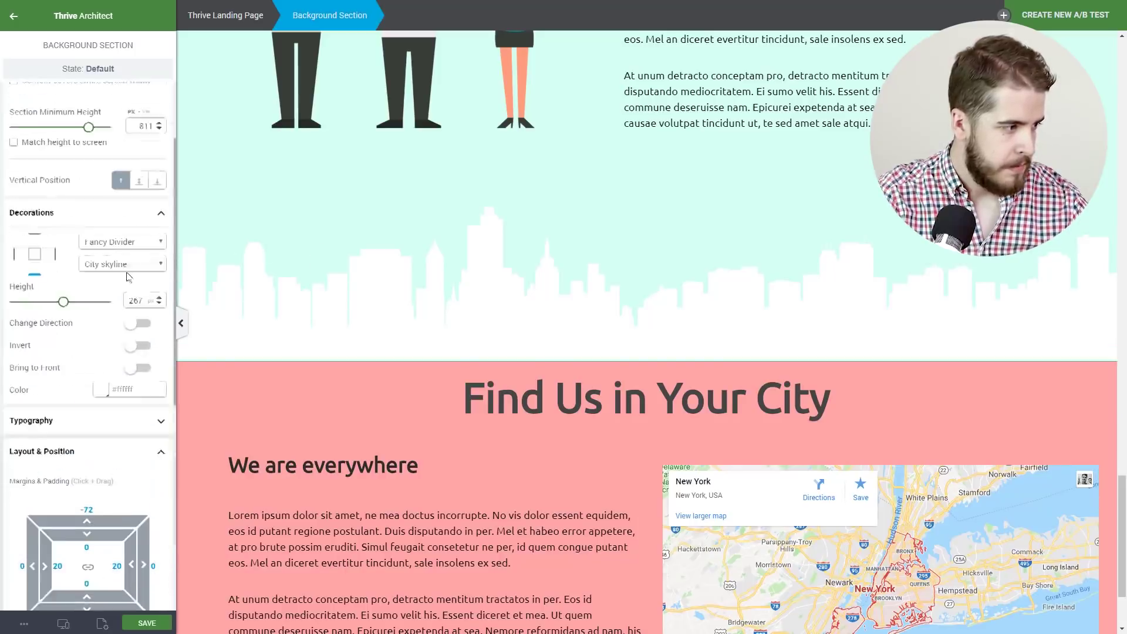
click(101, 360)
key(ctrl+a)
key(ctrl+v)
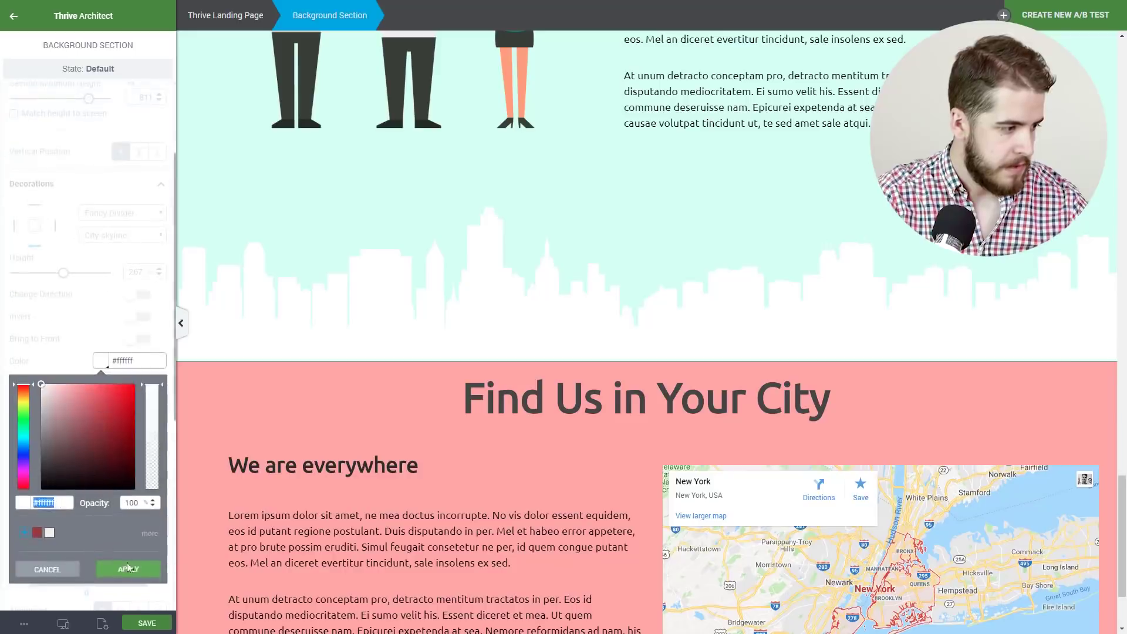
click(128, 569)
click(12, 16)
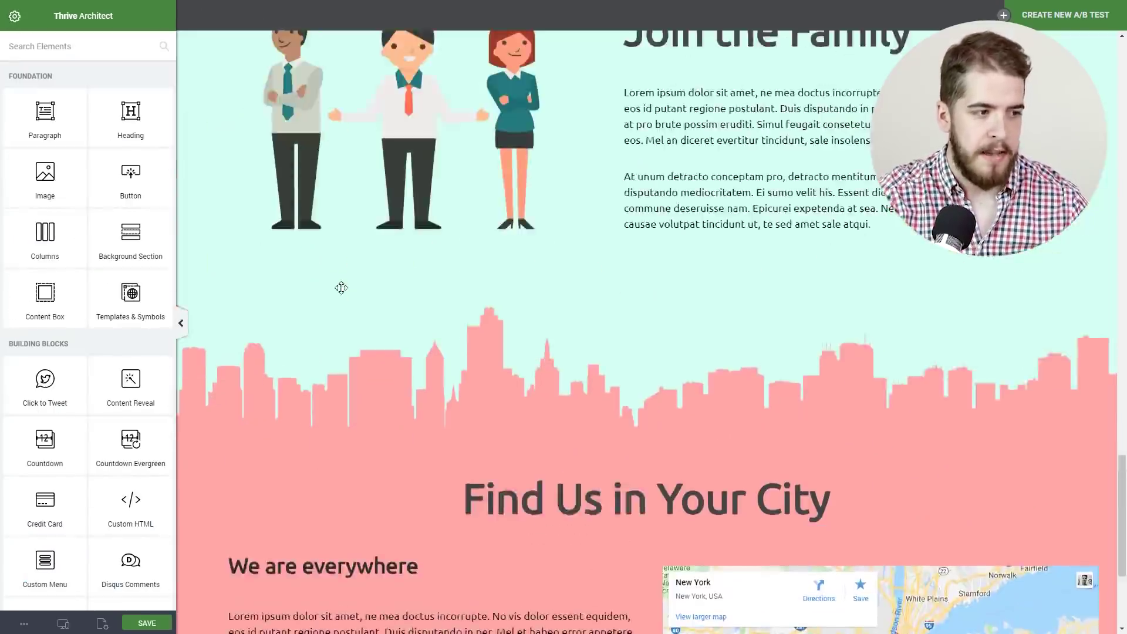
Give the first numbered box under What's New? a solid pink background layer, #ff9f9f at full opacity.
scroll(344, 289, up, 3)
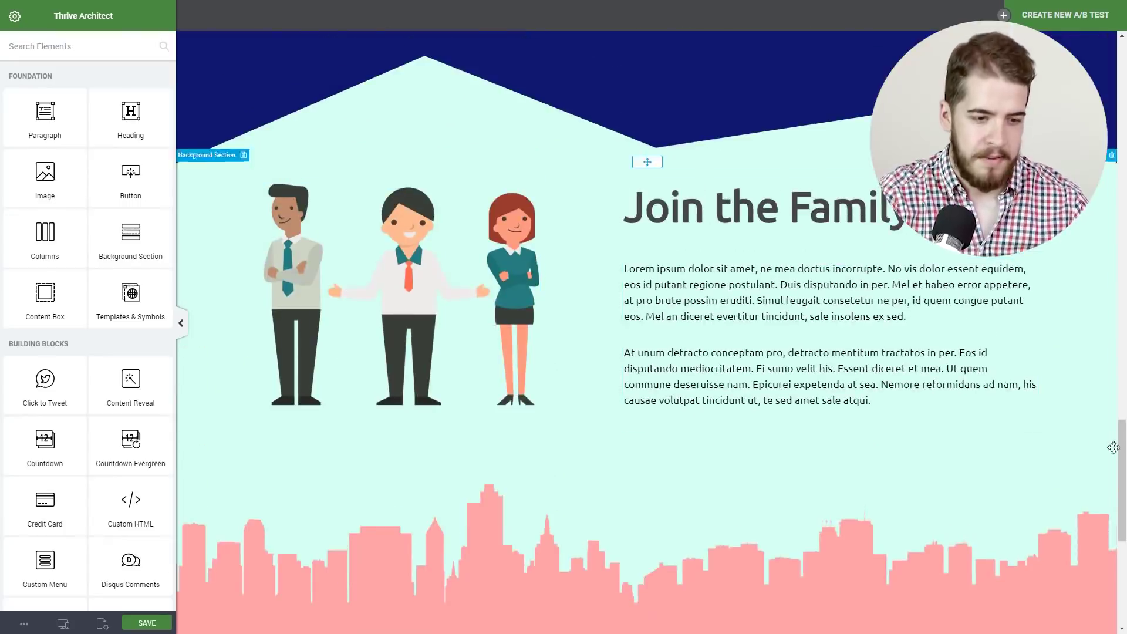
scroll(1118, 470, down, 5)
scroll(1123, 352, up, 10)
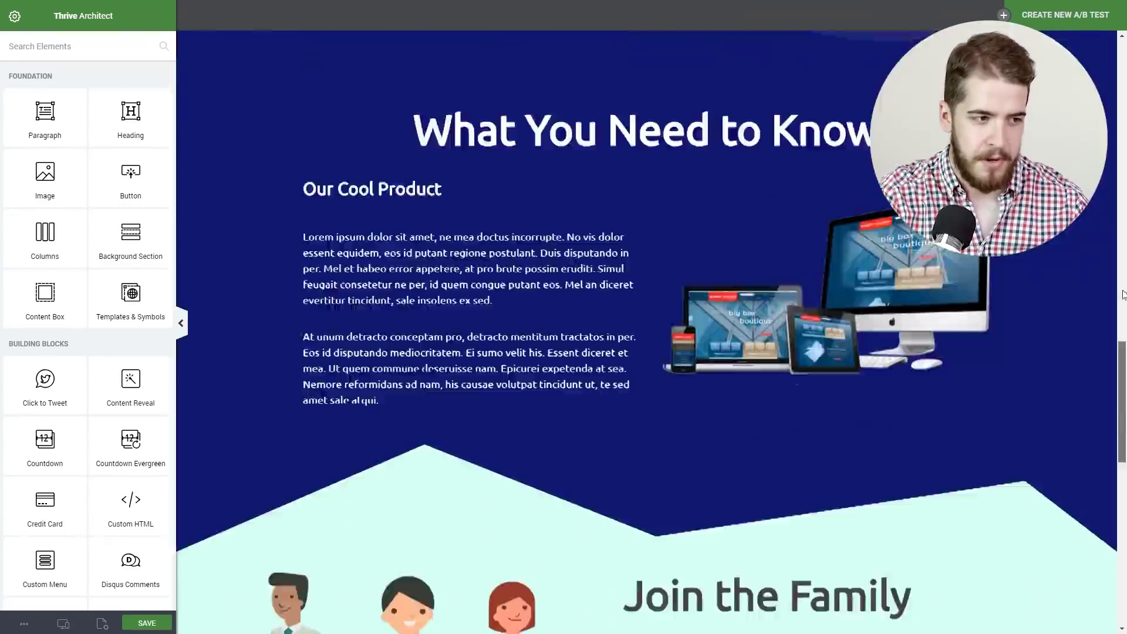
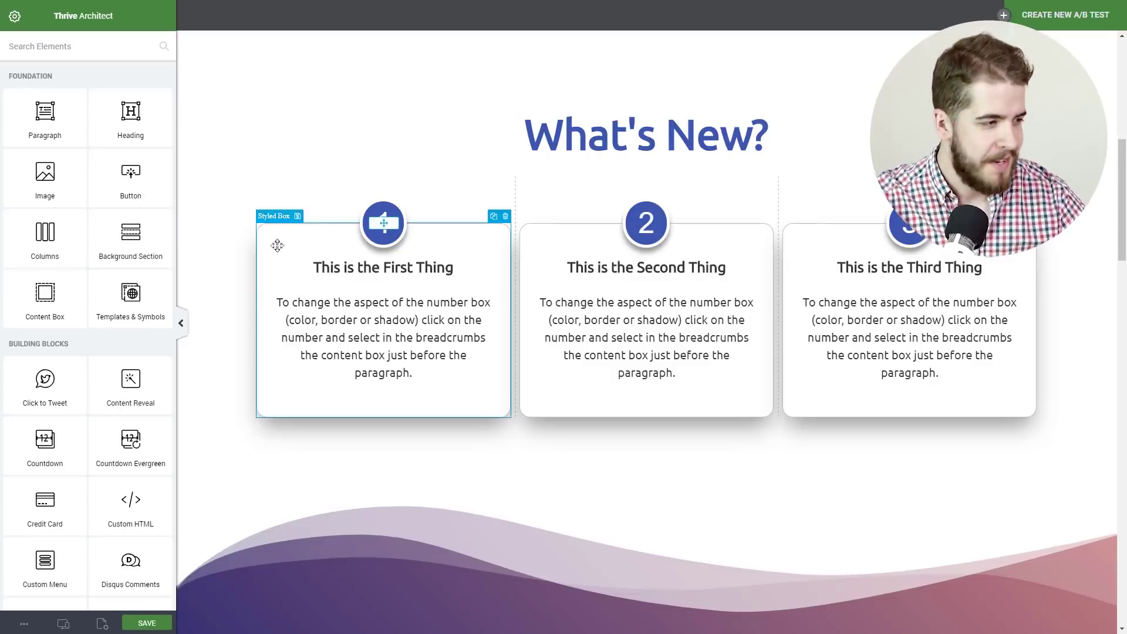
click(279, 241)
scroll(117, 252, down, 10)
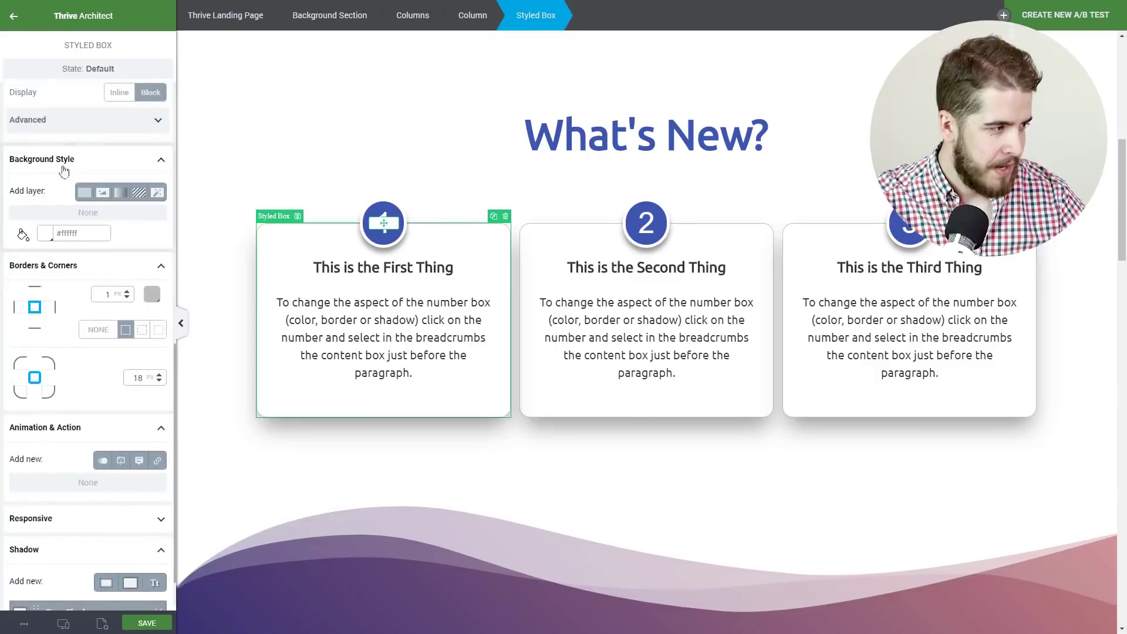
click(84, 192)
mouse_move(65, 280)
mouse_down()
mouse_move(45, 241)
mouse_move(56, 215)
mouse_move(76, 212)
mouse_up()
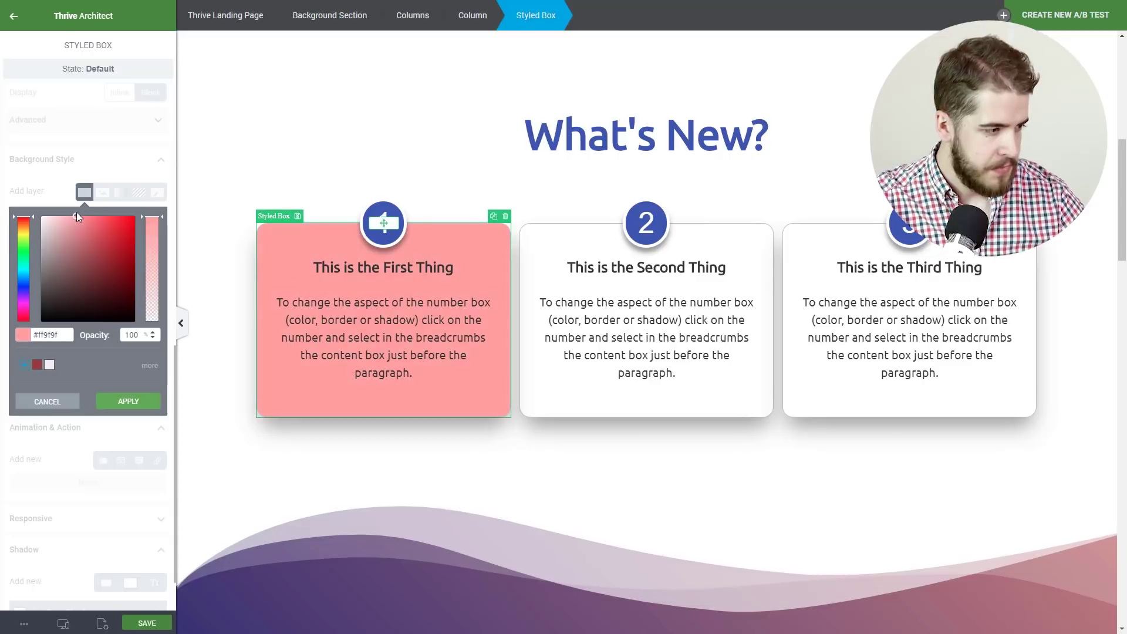
click(135, 401)
Add a Waves Fancy Divider to the bottom edge of the pink box and raise its height to about 254 px.
scroll(133, 348, up, 10)
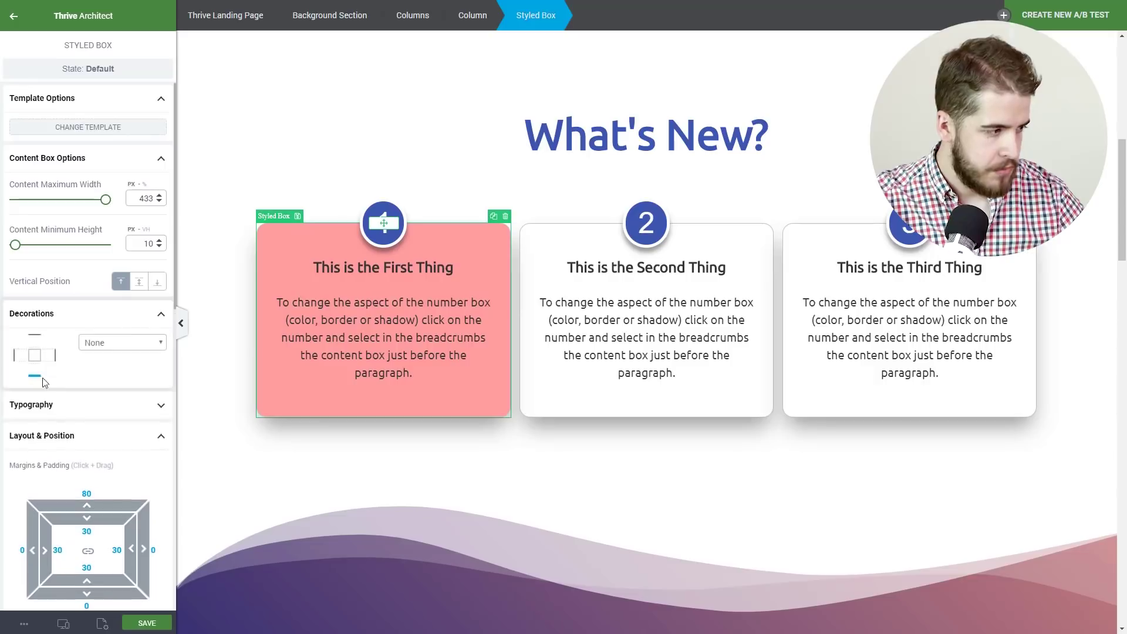
click(135, 343)
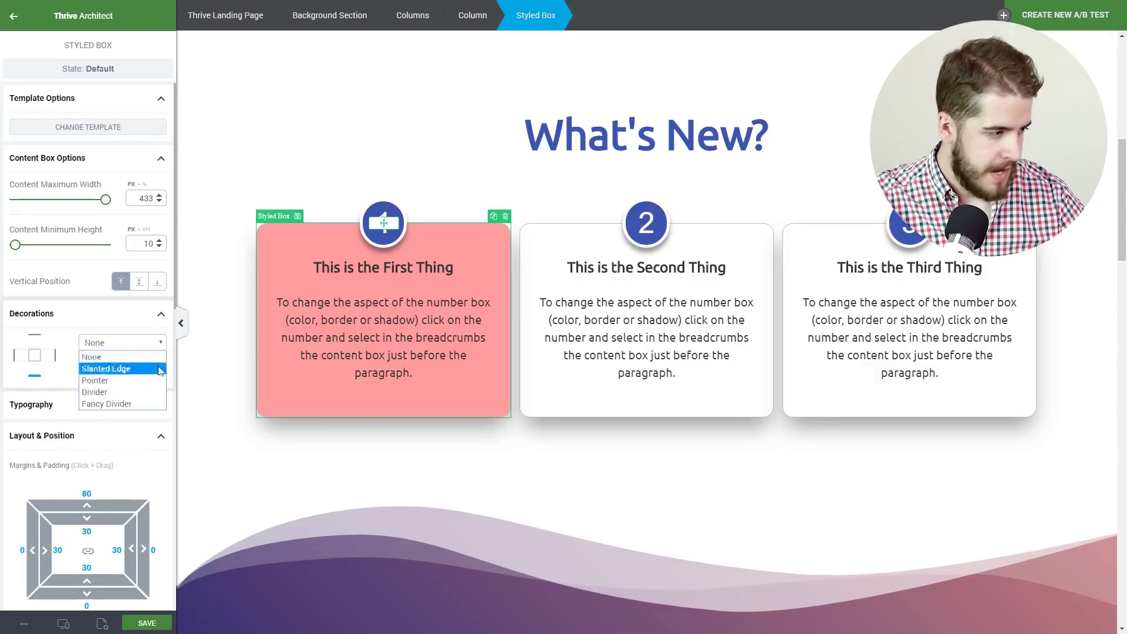
click(136, 405)
click(141, 367)
click(113, 431)
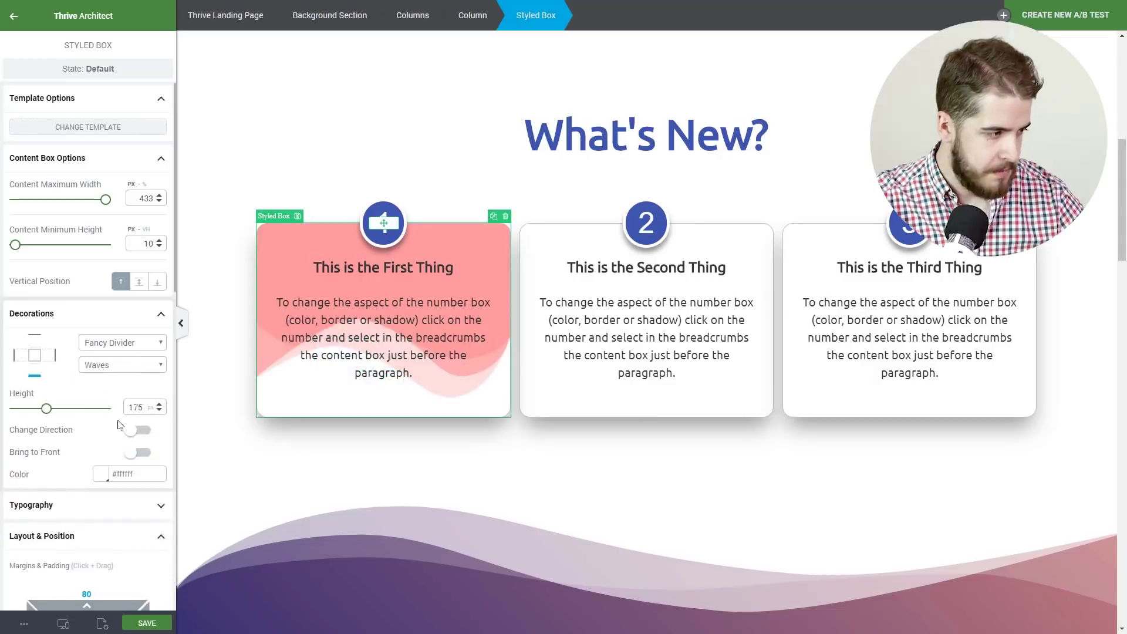
drag(47, 409, 56, 408)
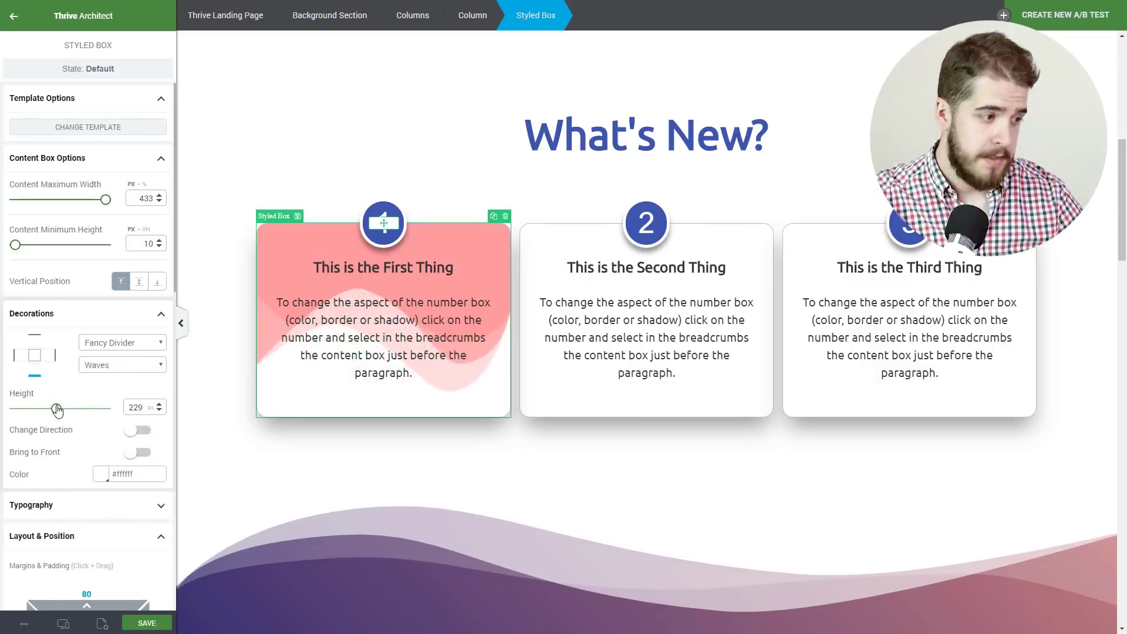
drag(57, 410, 62, 410)
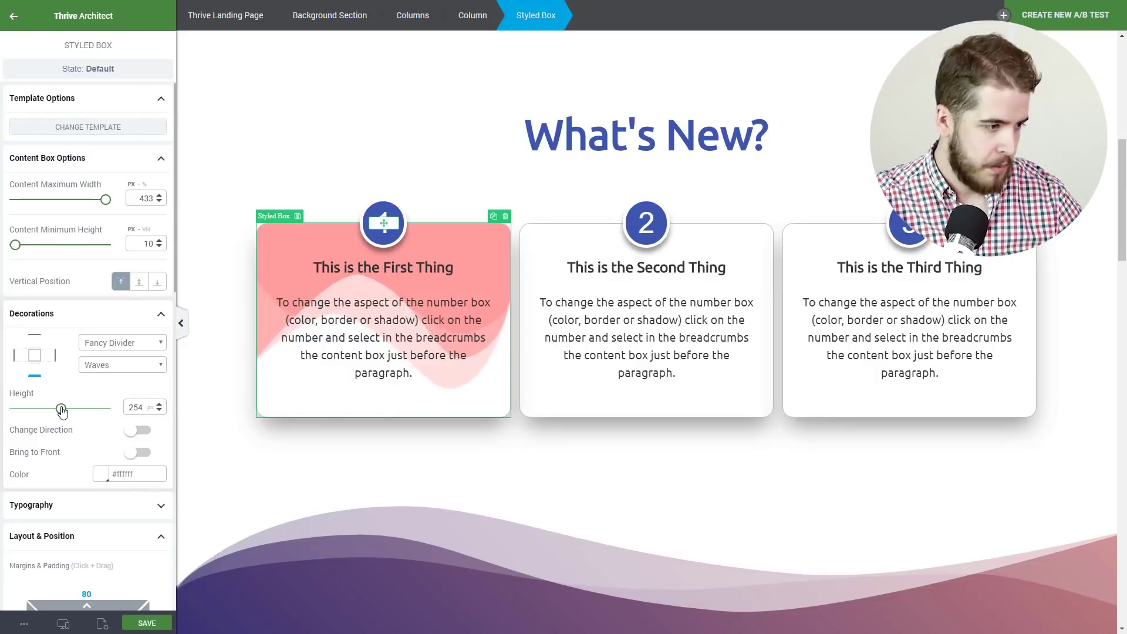
Reduce the opacity of the pink box's white Waves divider to 29% and reverse the divider's direction.
click(101, 474)
drag(147, 391, 156, 464)
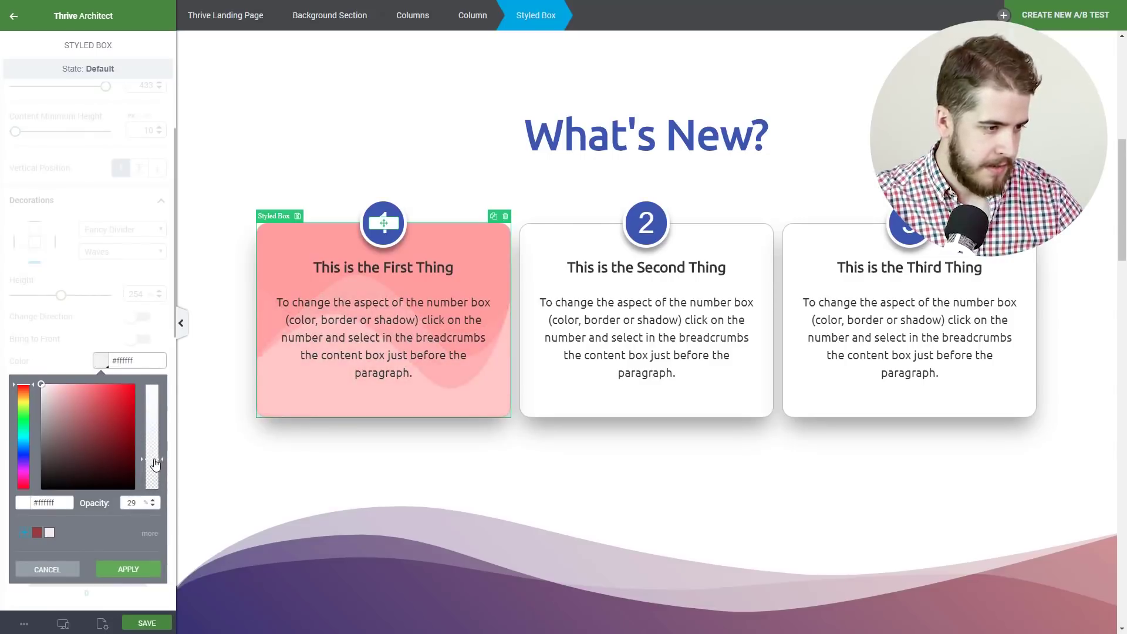
mouse_move(156, 465)
mouse_down()
mouse_move(155, 498)
mouse_move(155, 466)
mouse_up()
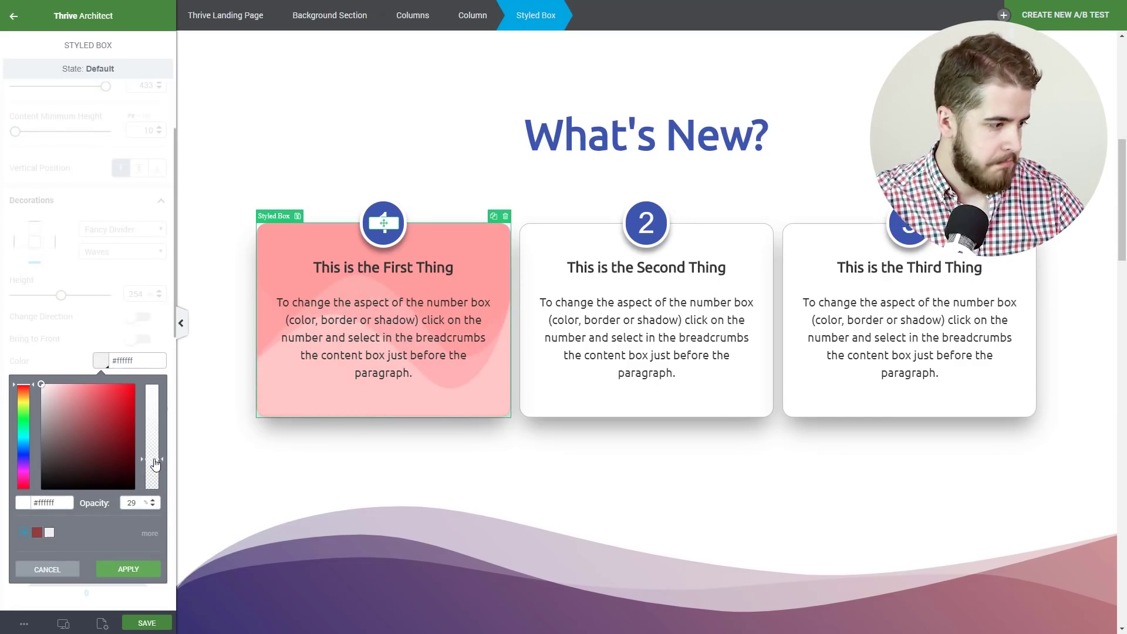
mouse_move(156, 464)
mouse_down()
mouse_move(154, 449)
mouse_move(153, 464)
mouse_up()
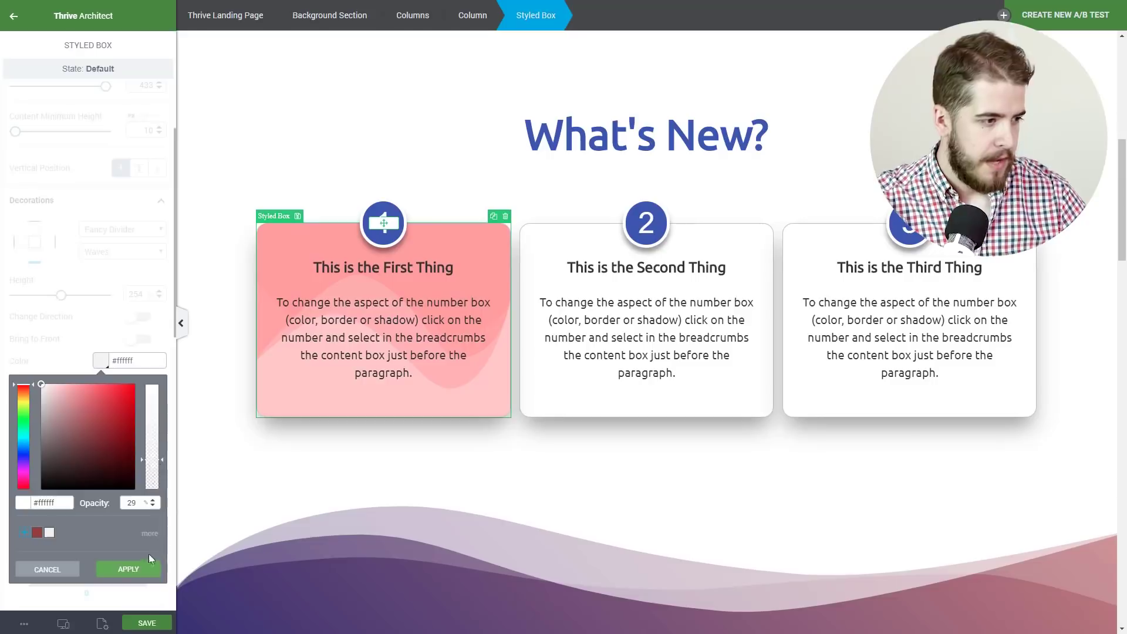
click(147, 565)
click(134, 318)
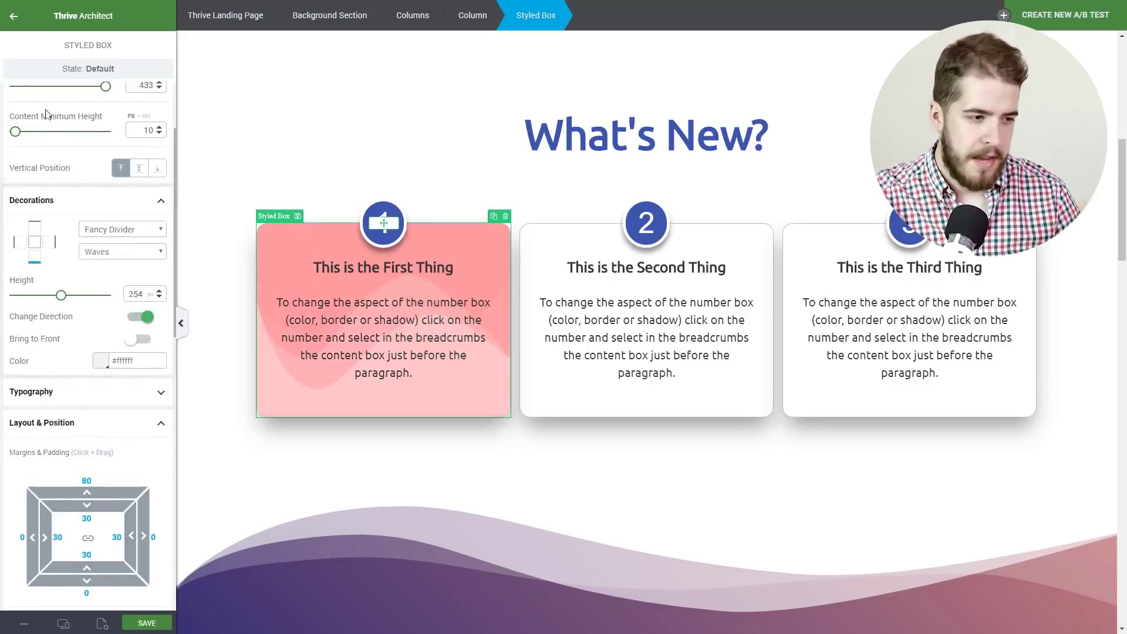
click(13, 15)
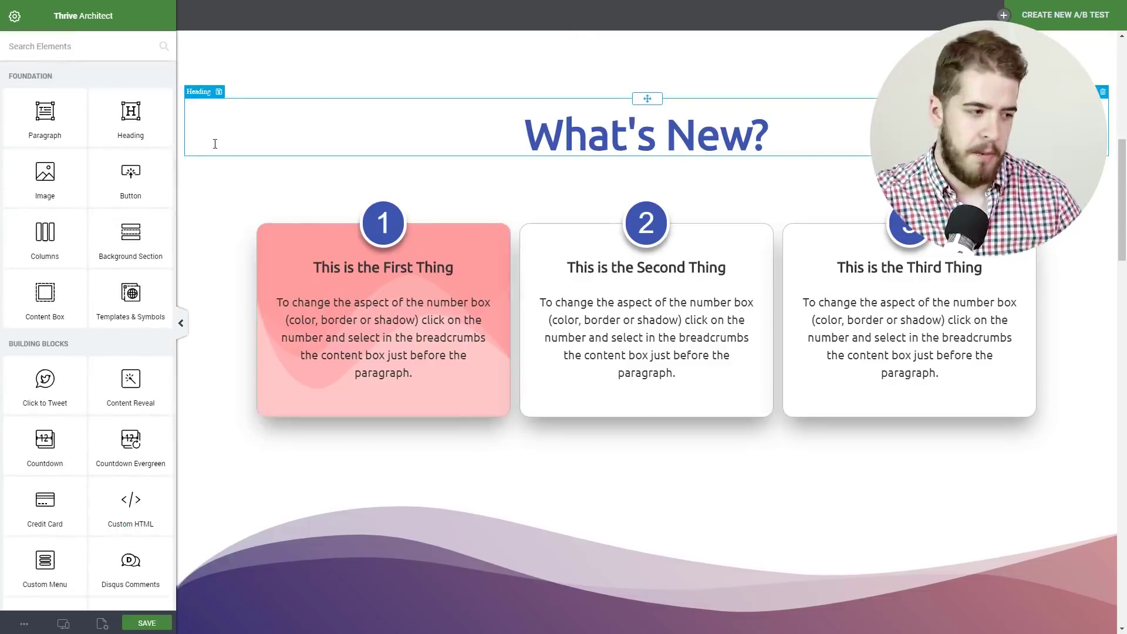